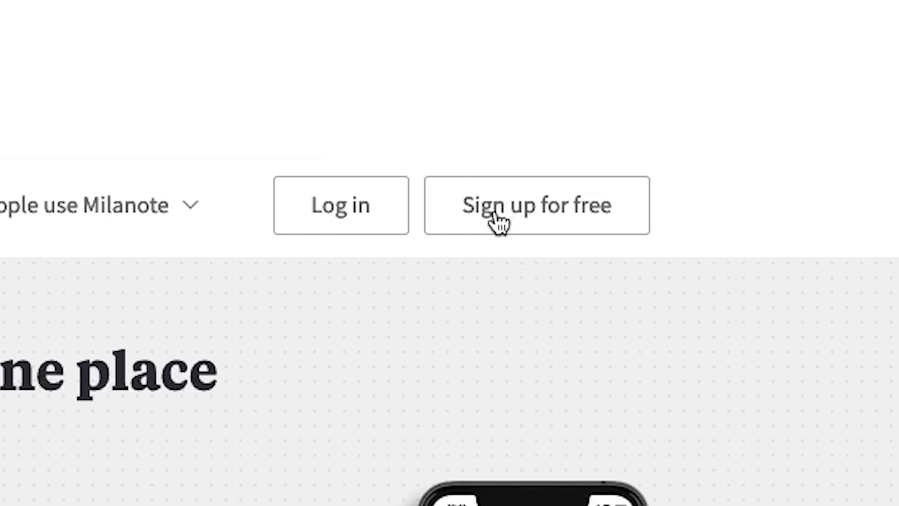
# Look through Milanote's pre-production page and the film planning boards, including MakeFilm Site, Wardrobe, Look and the mobile FILMS board
pyautogui.click(499, 223)
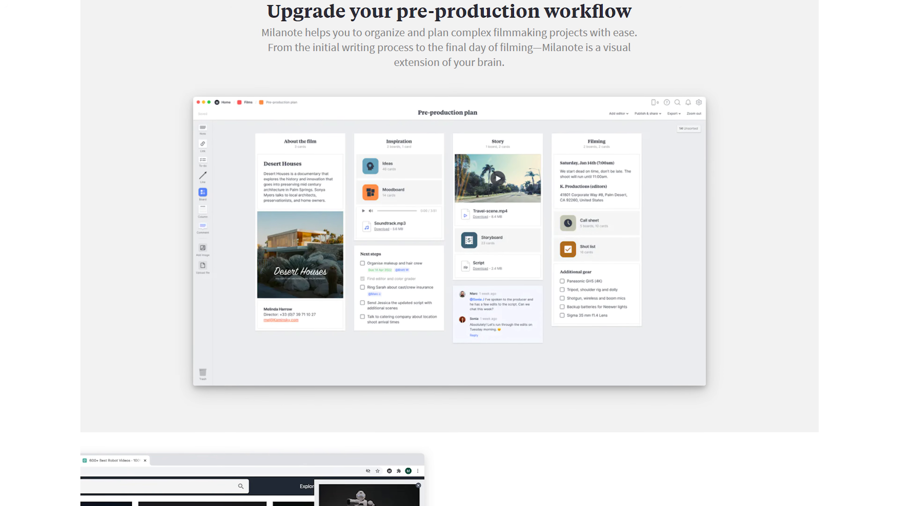
pyautogui.scroll(-5, 450, 253)
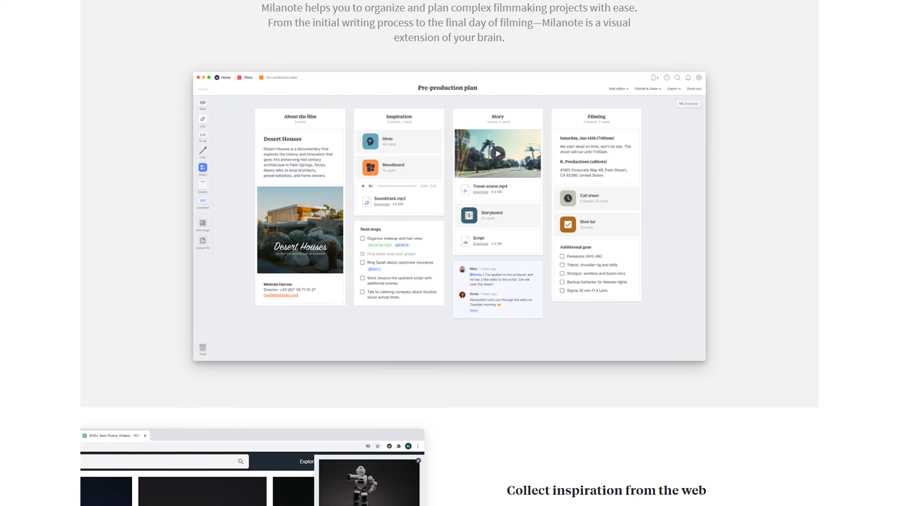
pyautogui.scroll(-5, 450, 253)
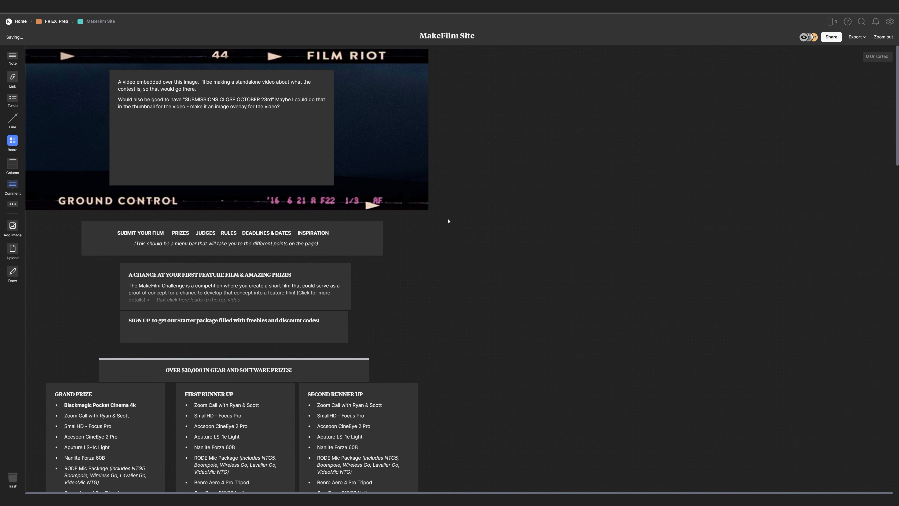
pyautogui.scroll(-12, 448, 221)
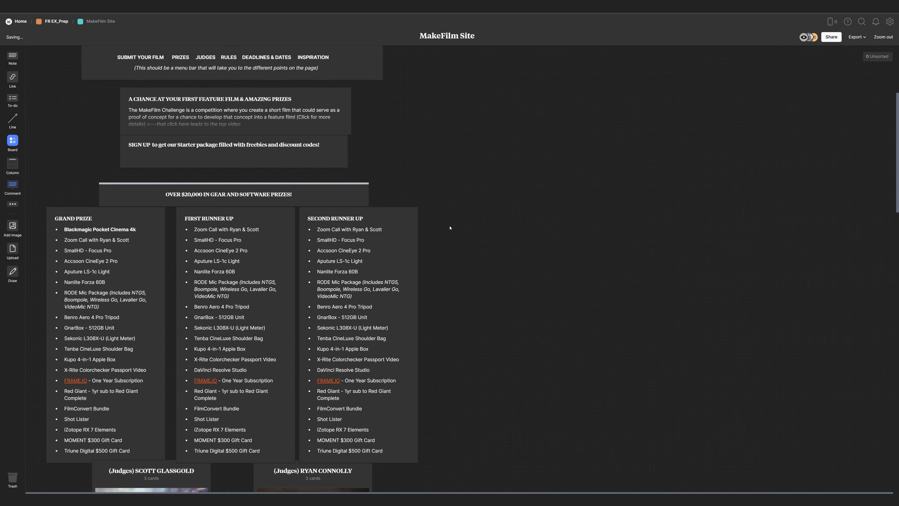
pyautogui.scroll(-14, 450, 228)
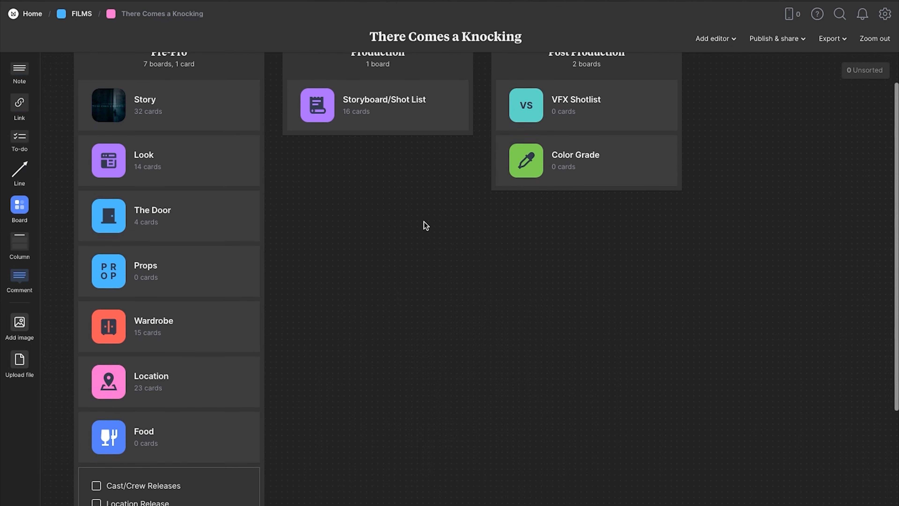
pyautogui.scroll(1, 425, 223)
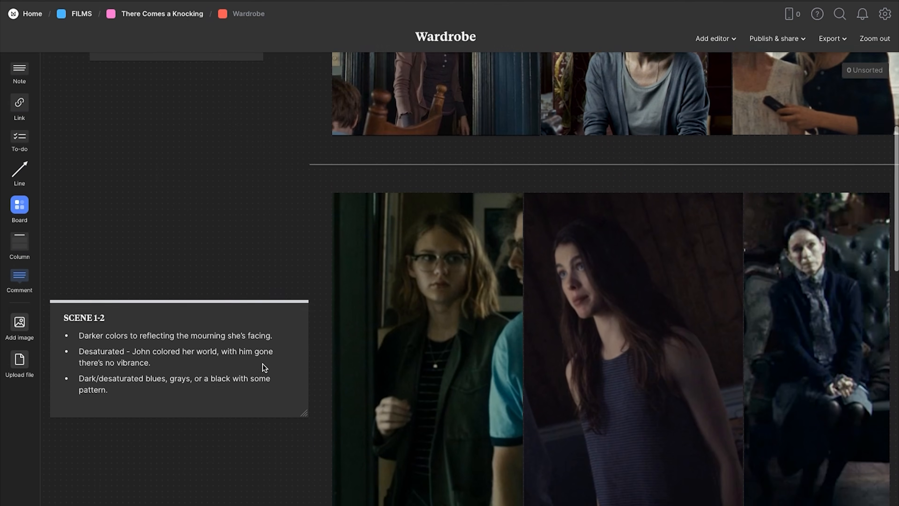
pyautogui.scroll(-2, 263, 365)
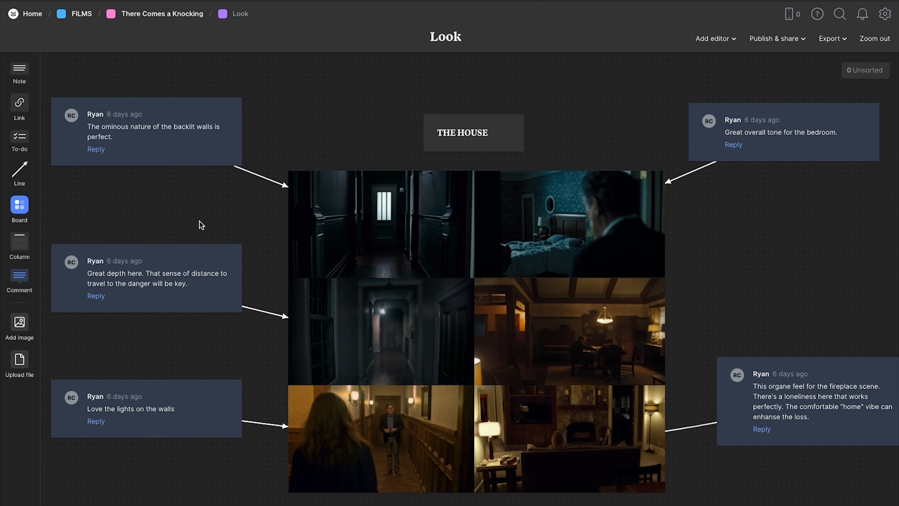
pyautogui.click(95, 148)
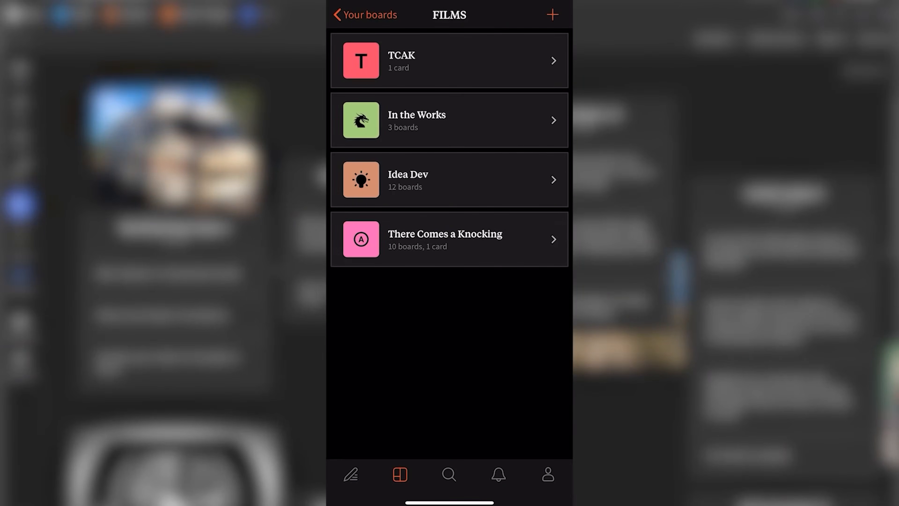
pyautogui.click(552, 14)
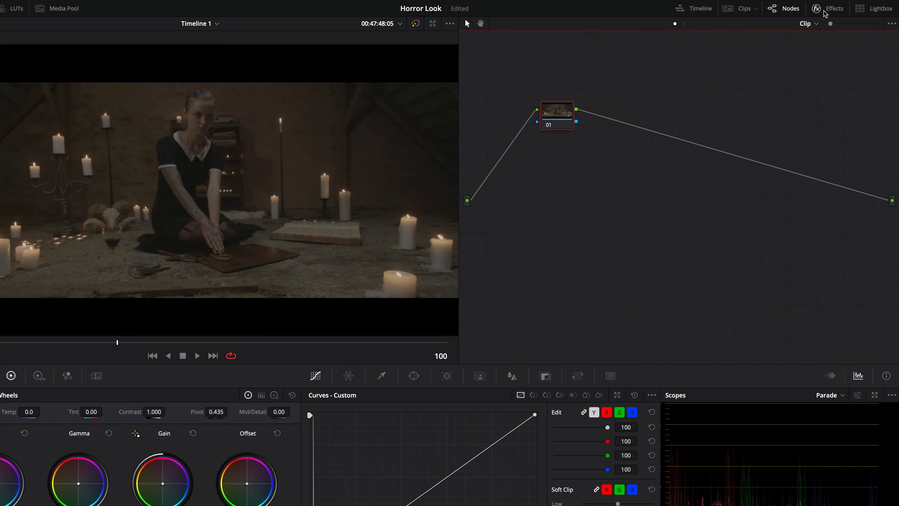
# In DaVinci Resolve, apply the Color Space Transform effect to node 01 and label the node CST
pyautogui.click(815, 8)
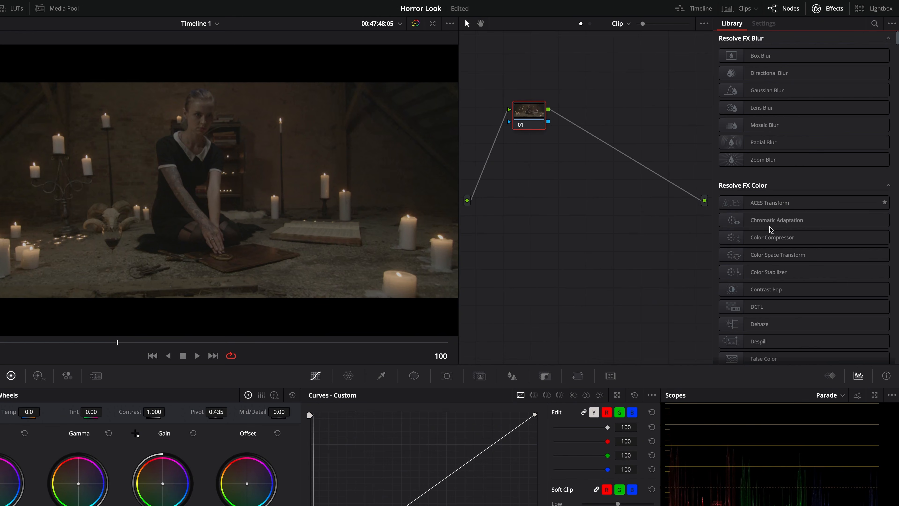
pyautogui.moveTo(776, 256); pyautogui.dragTo(530, 113)
pyautogui.write('CST')
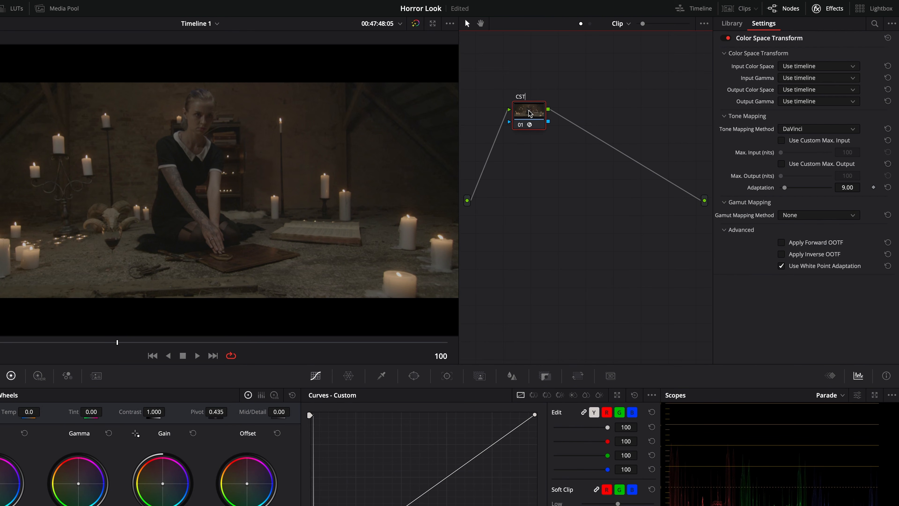
pyautogui.press('Return')
# Set the Color Space Transform input to REDcolor4 with RED Log3G10 gamma and the output to Rec.709 with Gamma 2.2
pyautogui.click(801, 68)
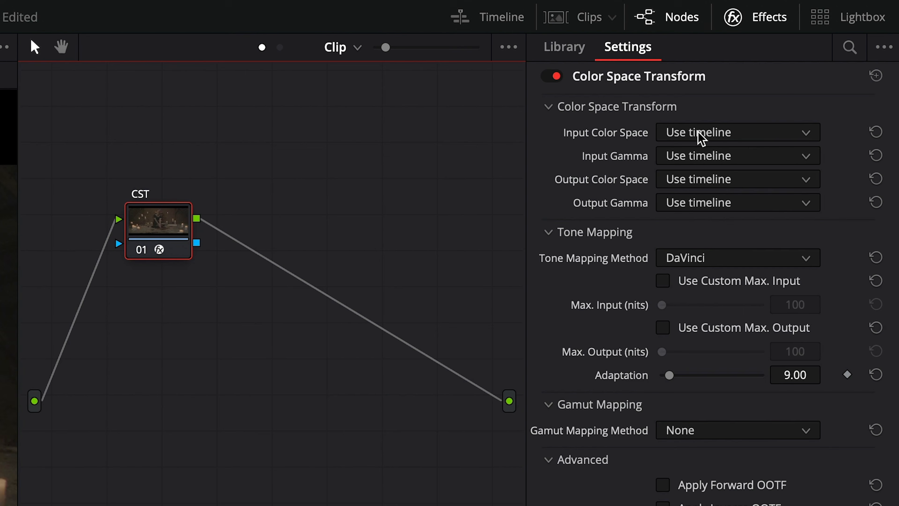
pyautogui.click(692, 342)
pyautogui.click(688, 156)
pyautogui.scroll(-2, 694, 319)
pyautogui.click(694, 342)
pyautogui.click(690, 179)
pyautogui.click(685, 368)
pyautogui.click(693, 202)
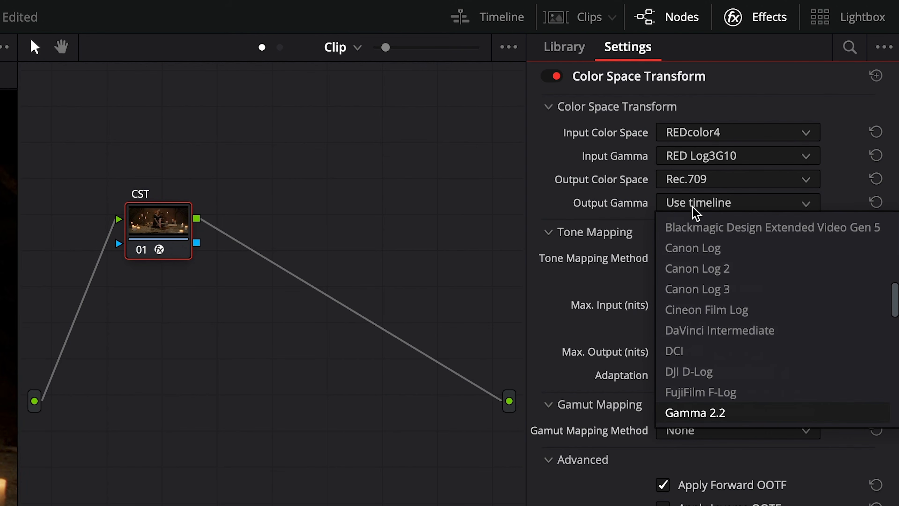
pyautogui.click(695, 413)
pyautogui.moveTo(230, 257); pyautogui.dragTo(320, 302)
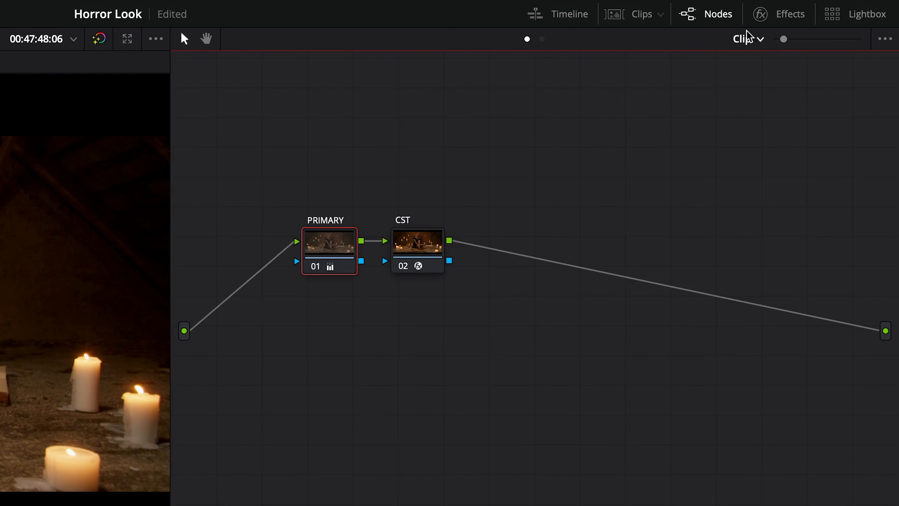
# Add the Depth Map effect as a separate node directly after the CST node
pyautogui.click(761, 17)
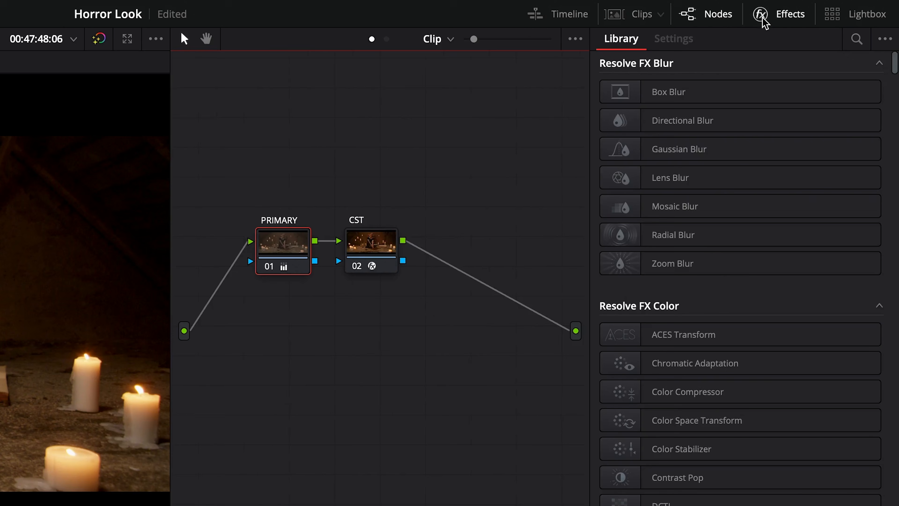
pyautogui.scroll(-5, 717, 296)
pyautogui.scroll(-12, 718, 296)
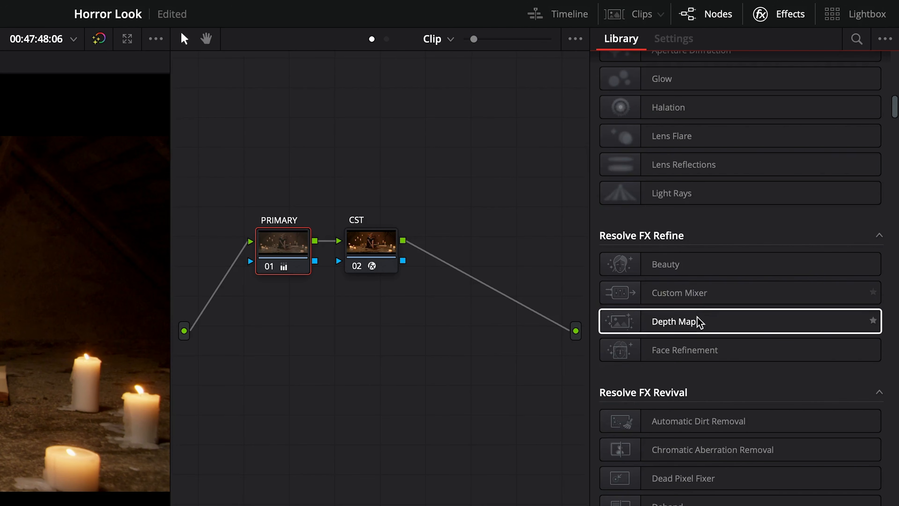
pyautogui.moveTo(694, 326); pyautogui.dragTo(483, 285)
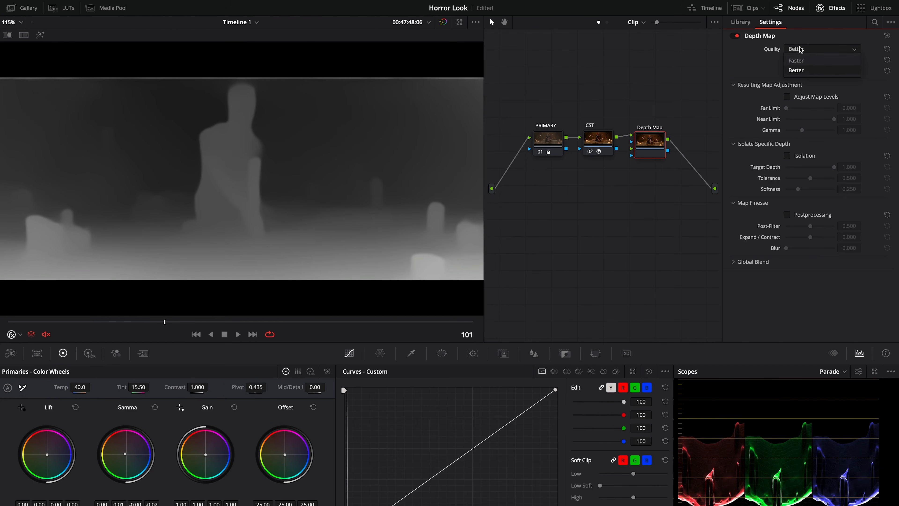
# Set the Depth Map quality to Faster, enable Adjust Map Levels, and raise the Far Limit slightly while lowering the Near Limit
pyautogui.click(802, 61)
pyautogui.click(806, 98)
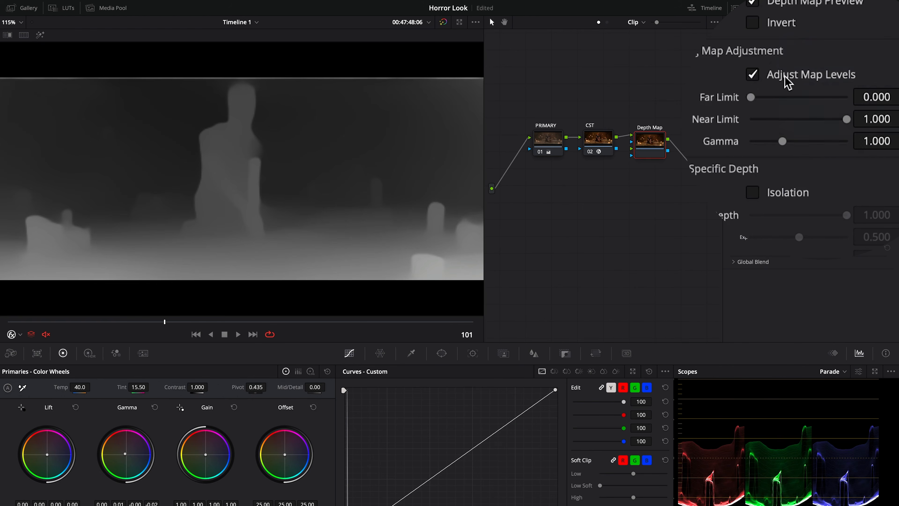
pyautogui.moveTo(787, 108); pyautogui.dragTo(794, 107)
pyautogui.moveTo(851, 122); pyautogui.dragTo(825, 121)
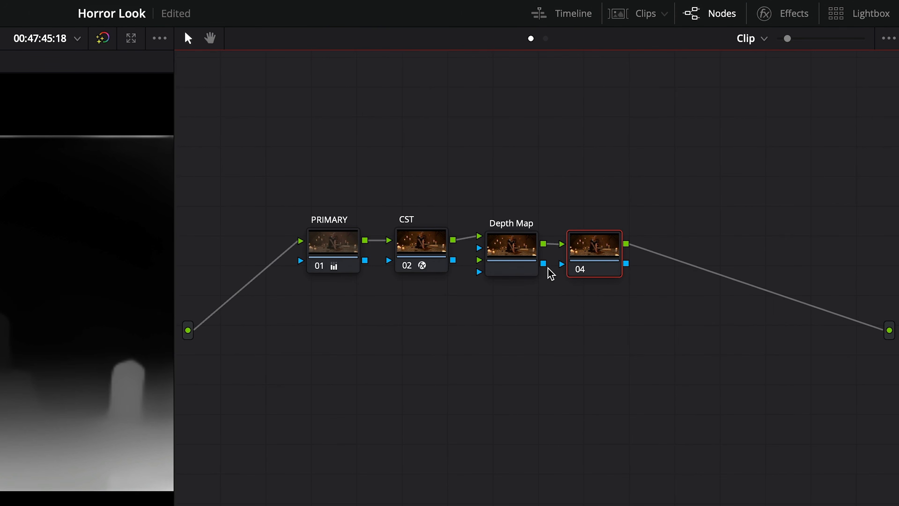
# Feed the Depth Map's matte output into node 04's key input and check the shot in an enlarged viewer
pyautogui.moveTo(543, 263); pyautogui.dragTo(564, 263)
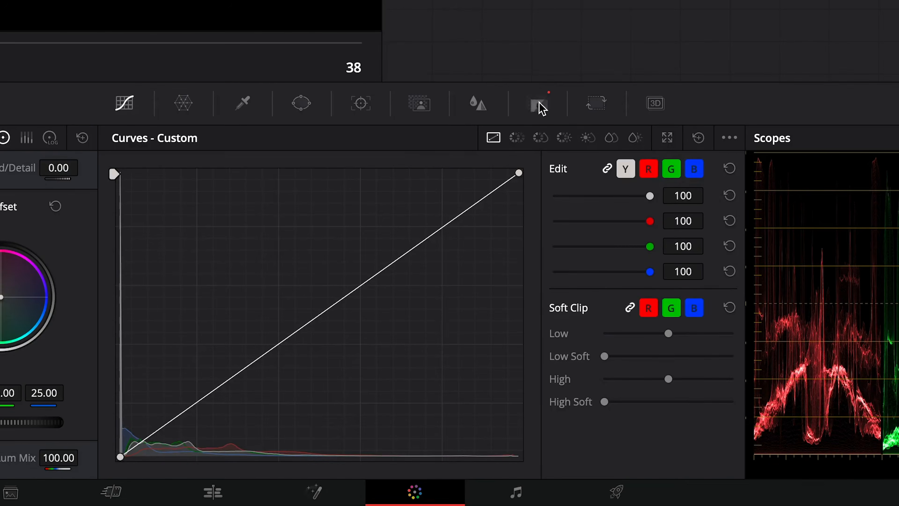
pyautogui.click(538, 104)
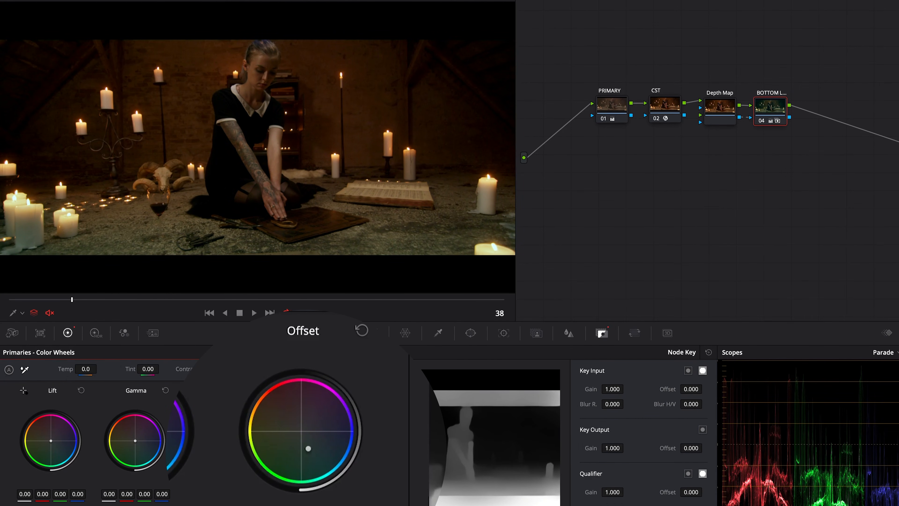
pyautogui.hotkey('alt', 'f')
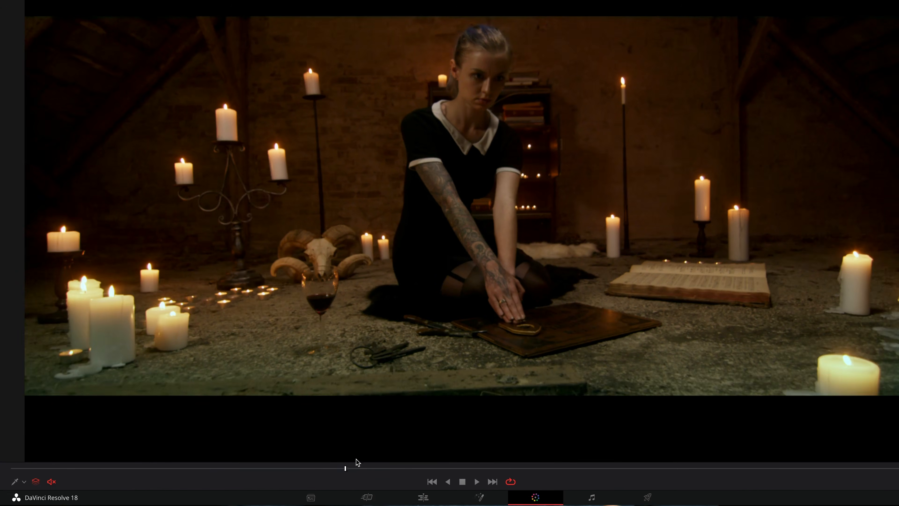
pyautogui.click(445, 468)
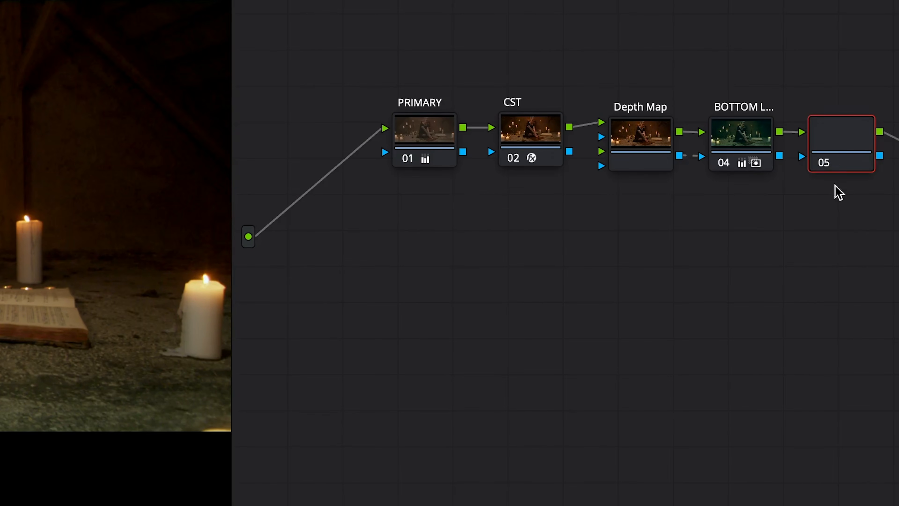
# Move node 05 below the PRIMARY node and label it HALATION
pyautogui.moveTo(837, 157); pyautogui.dragTo(423, 271)
pyautogui.doubleClick(424, 271)
pyautogui.write('HALATION')
pyautogui.press('Return')
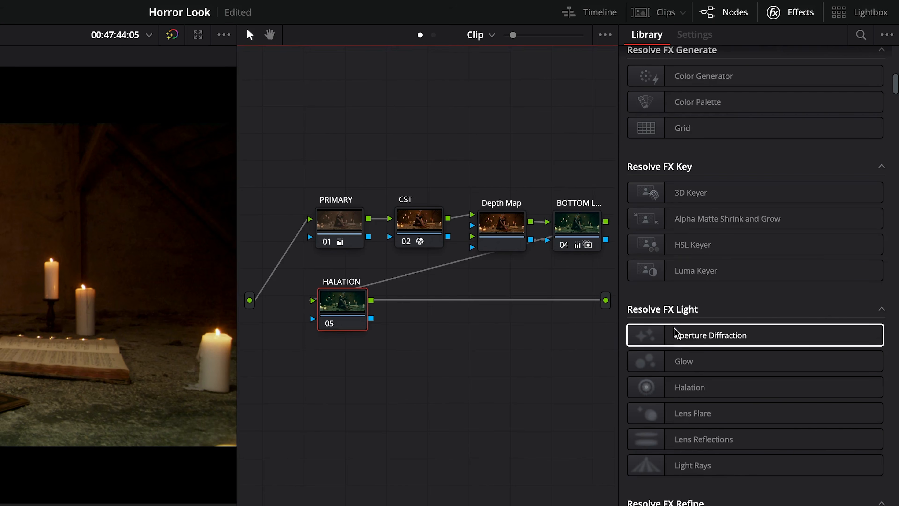
# Apply the Halation effect to the HALATION node and slightly raise its Threshold and Spread
pyautogui.moveTo(360, 307); pyautogui.dragTo(358, 309)
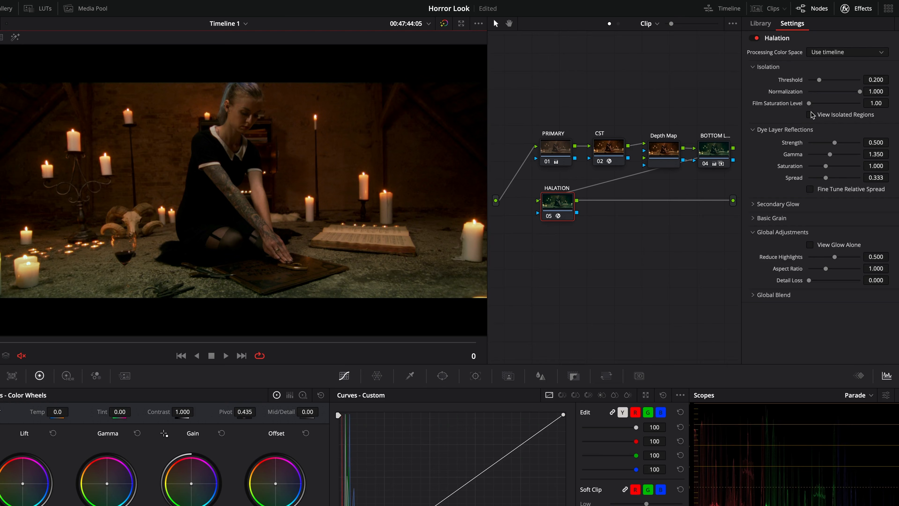
pyautogui.moveTo(823, 81); pyautogui.dragTo(825, 80)
pyautogui.moveTo(826, 178); pyautogui.dragTo(830, 177)
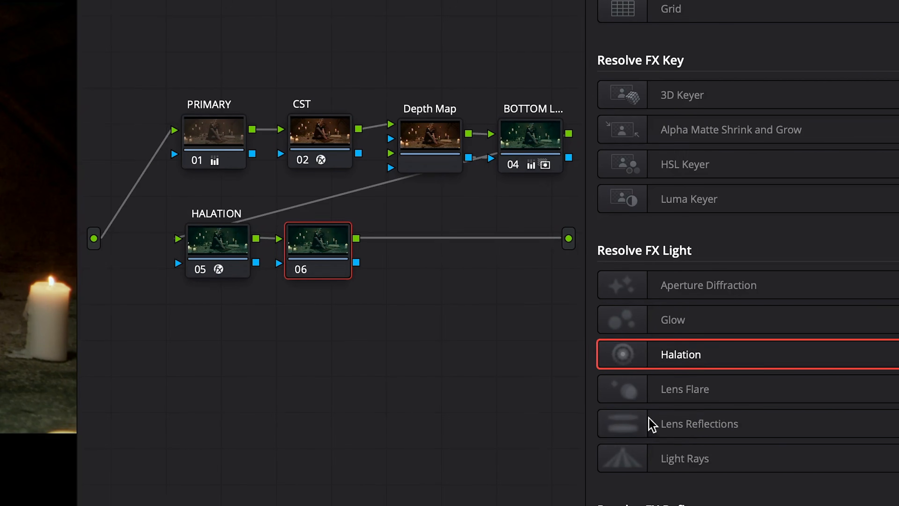
# Apply the Lens Reflections effect to node 06
pyautogui.moveTo(652, 424); pyautogui.dragTo(328, 256)
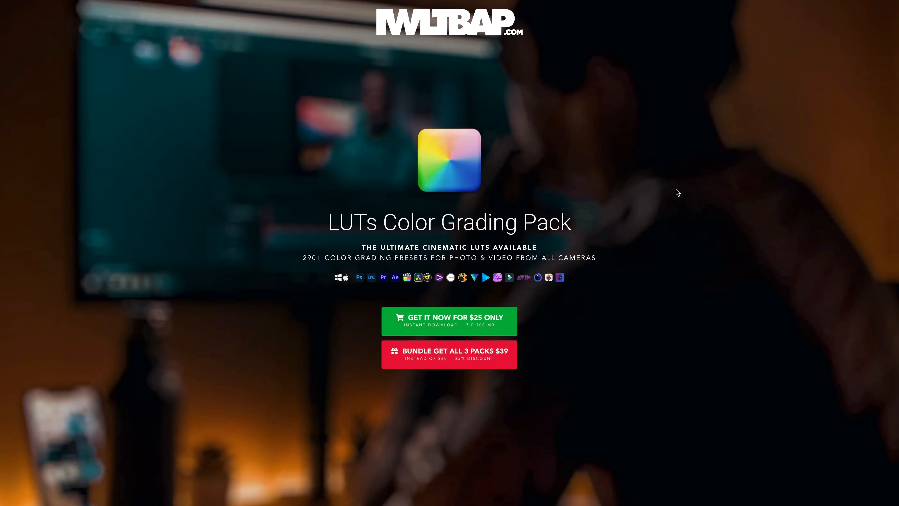
# Look through the IWLTBAP LUTs Color Grading Pack web page, including the pack's contents
pyautogui.scroll(-20, 677, 192)
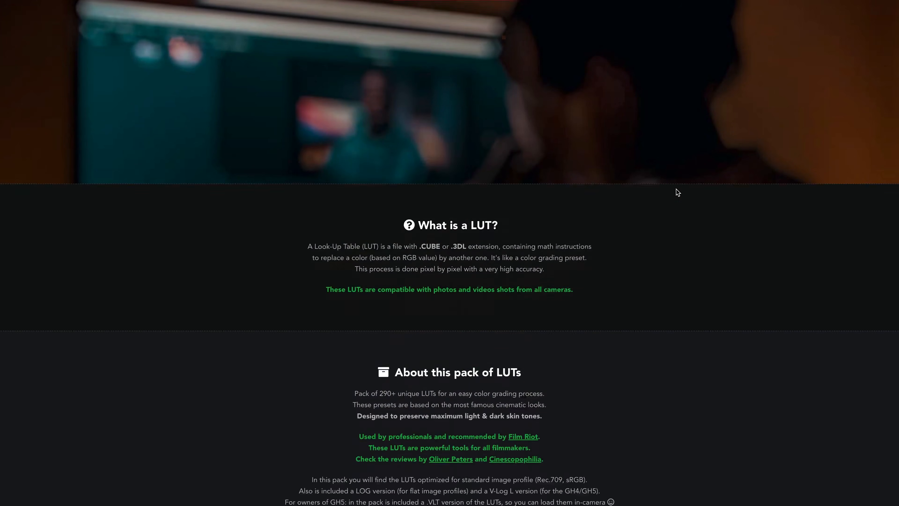
pyautogui.scroll(-15, 678, 193)
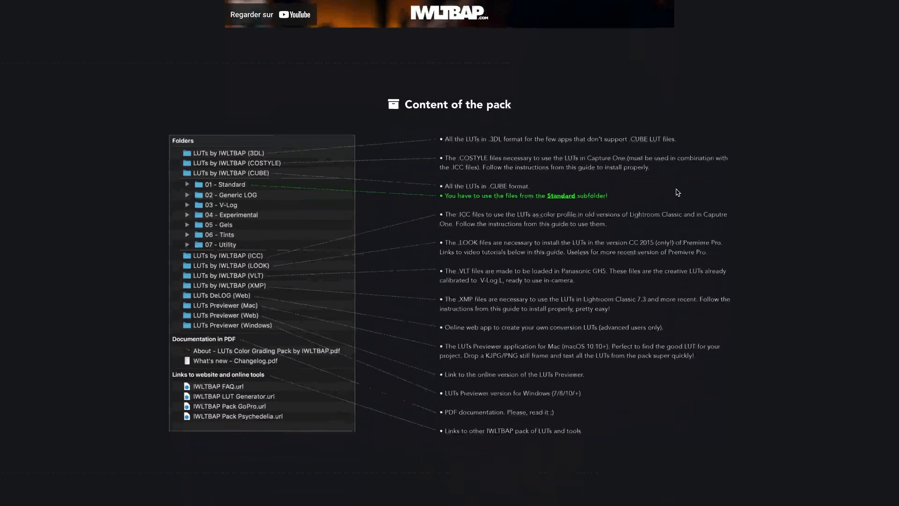
pyautogui.scroll(-6, 677, 192)
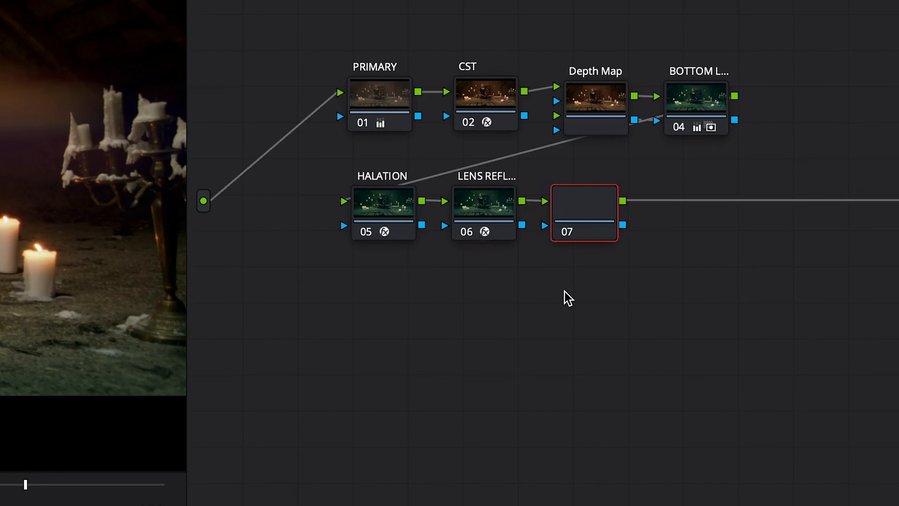
# In DaVinci Resolve, label node 07 LUT and open the LUT browser
pyautogui.write('LUT')
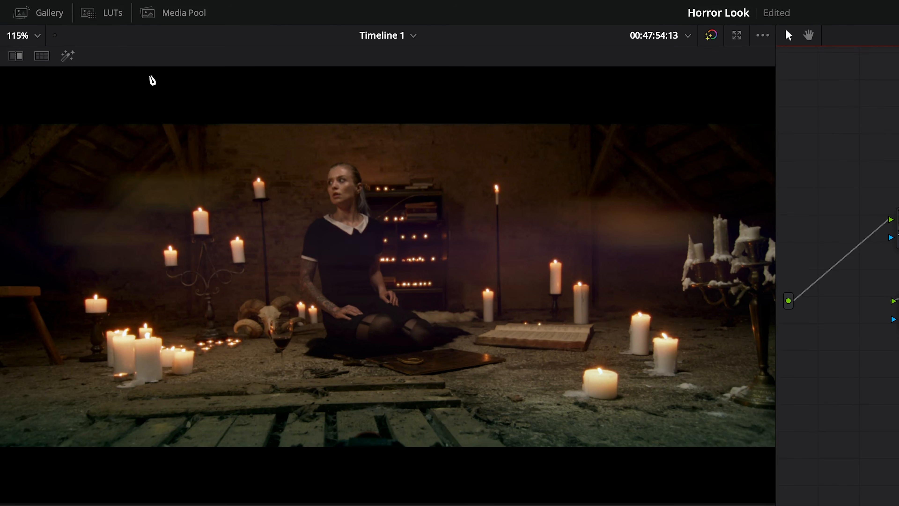
pyautogui.click(117, 16)
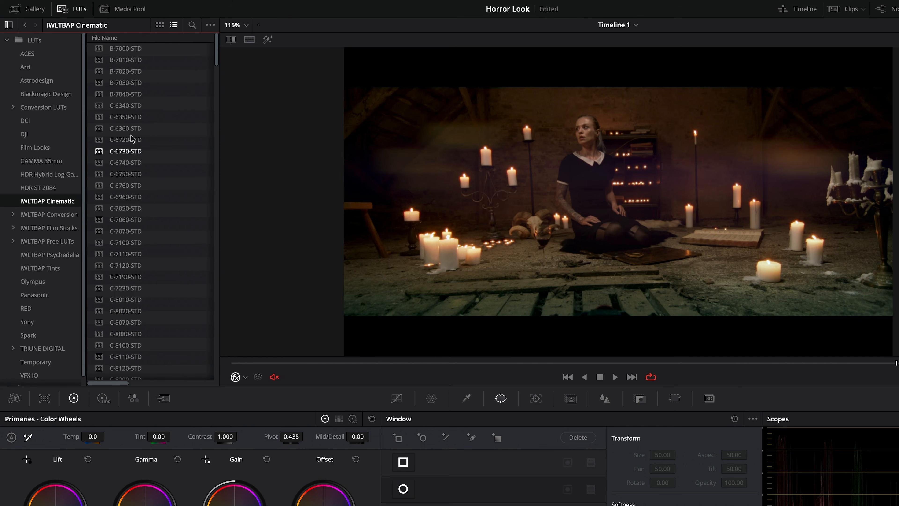
# Preview different LUTs from the IWLTBAP Cinematic folder on the candlelit shot
pyautogui.click(191, 152)
pyautogui.scroll(-8, 131, 147)
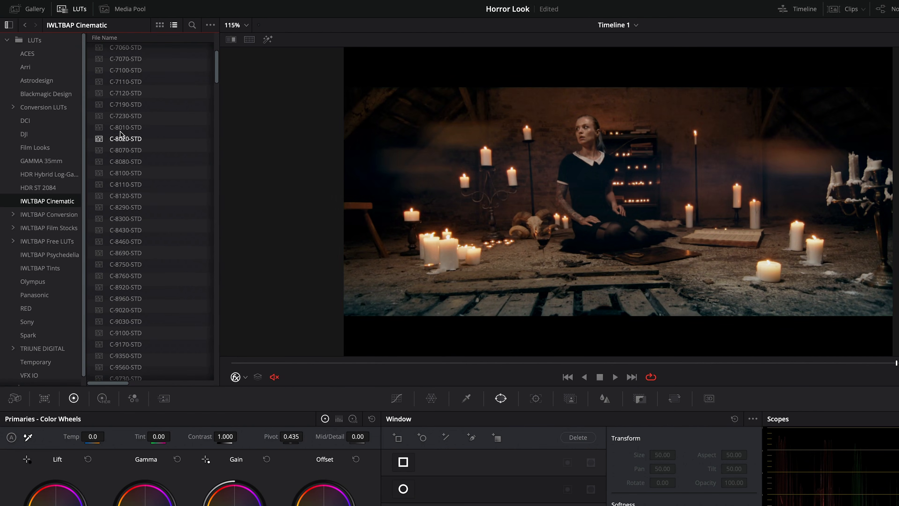
pyautogui.click(126, 133)
pyautogui.scroll(-7, 122, 226)
pyautogui.scroll(-15, 124, 230)
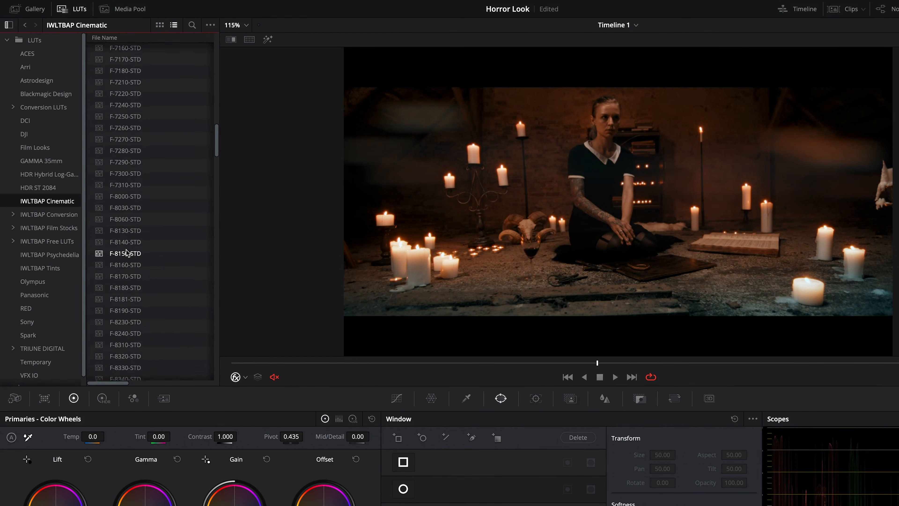
pyautogui.scroll(10, 120, 252)
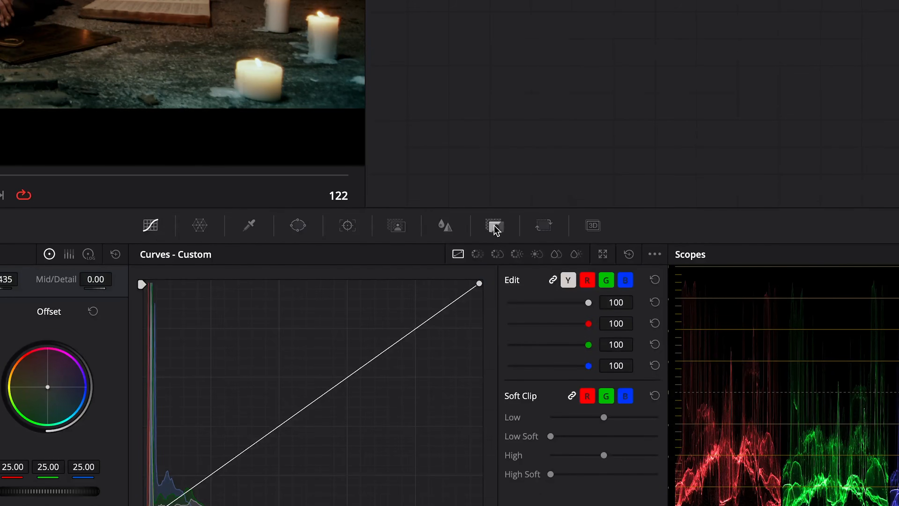
# Set the Key Output Gain of the LUT node to 0.8
pyautogui.click(495, 226)
pyautogui.doubleClick(516, 399)
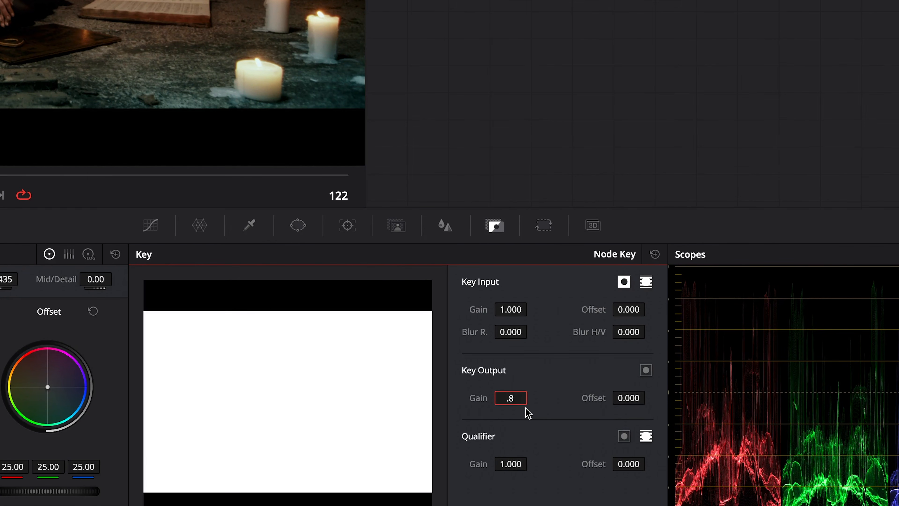
pyautogui.press('Return')
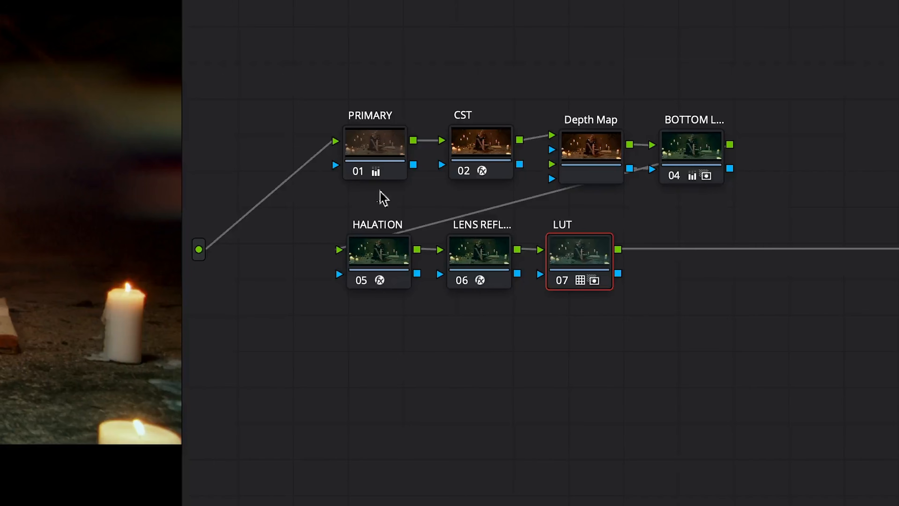
# Reduce the saturation of the PRIMARY node to about 40.60
pyautogui.click(371, 156)
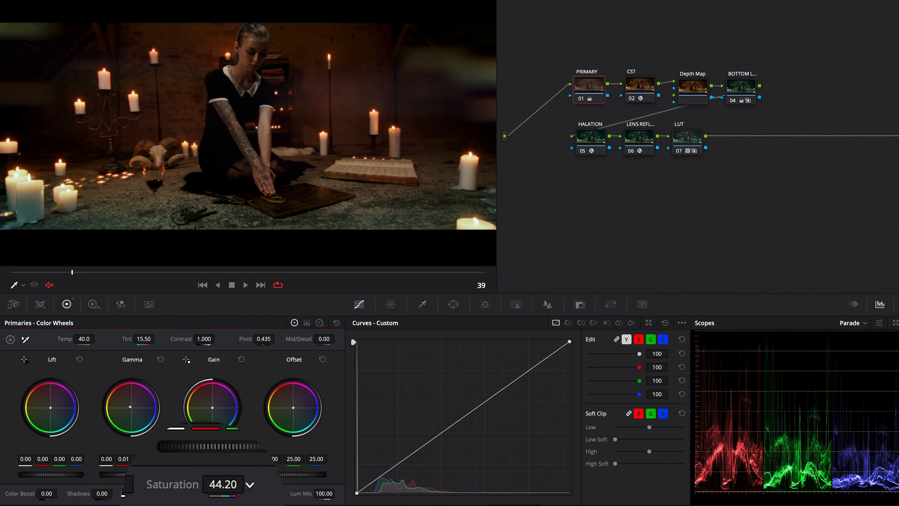
pyautogui.scroll(-3, 223, 484)
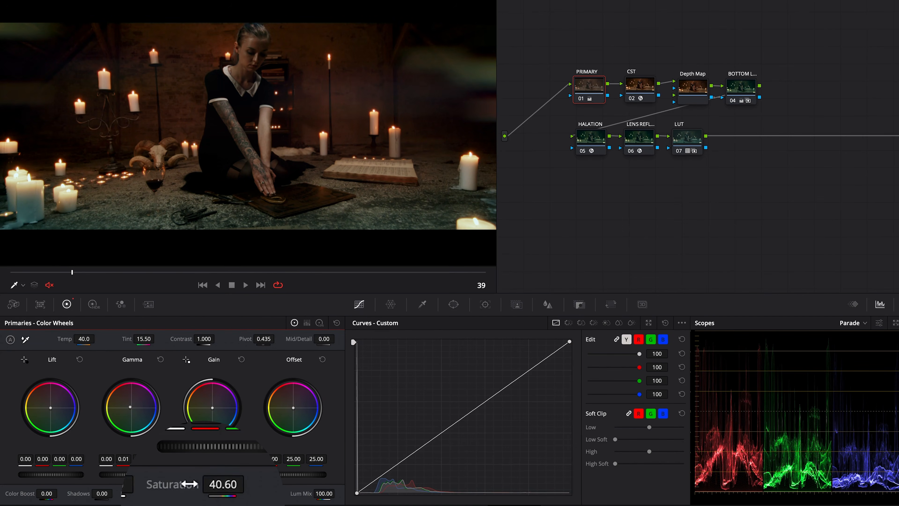
pyautogui.scroll(5, 101, 493)
# Add a contrast node after the LUT node, apply the Contrast Pop effect to it and adjust the effect
pyautogui.hotkey('alt', 's')
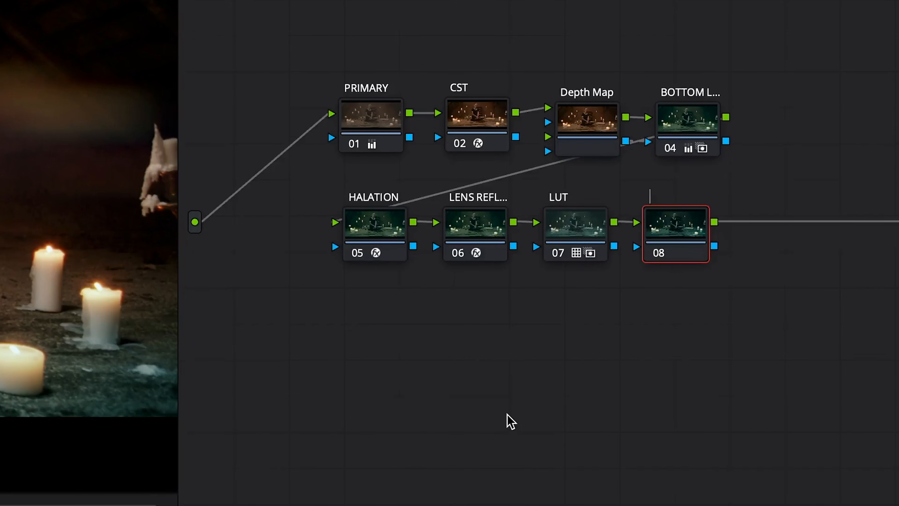
pyautogui.press('Return')
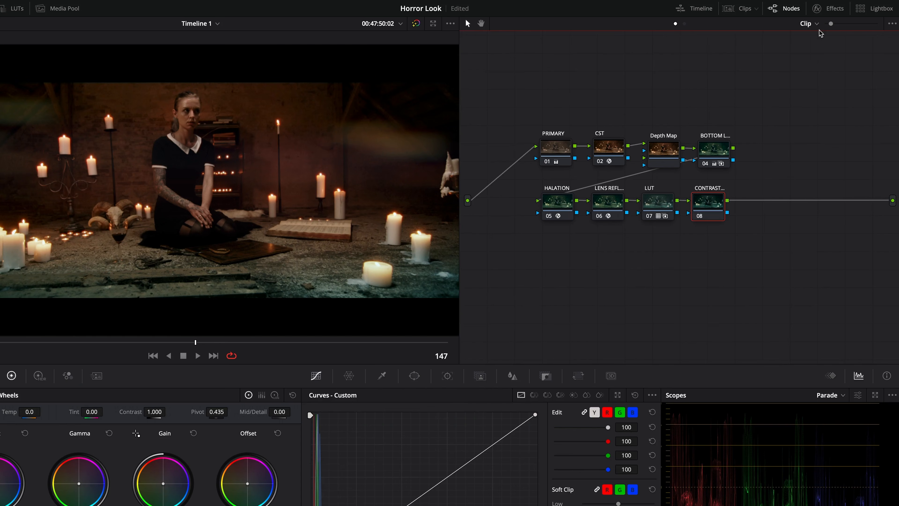
pyautogui.click(828, 8)
pyautogui.scroll(-2, 804, 106)
pyautogui.moveTo(765, 125); pyautogui.dragTo(686, 211)
pyautogui.moveTo(797, 75); pyautogui.dragTo(809, 54)
pyautogui.click(808, 53)
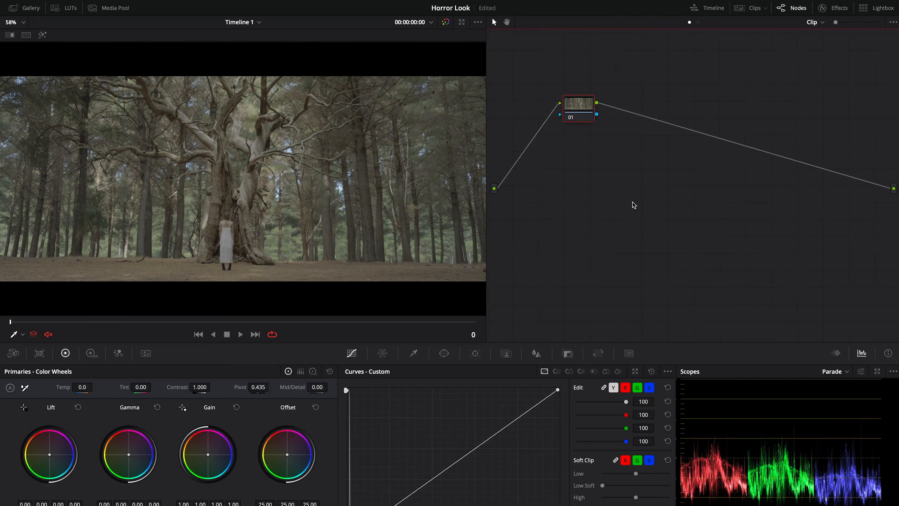
# Label node 01 of the forest shot CST and apply the Color Space Transform effect to it
pyautogui.write('CST')
pyautogui.click(825, 8)
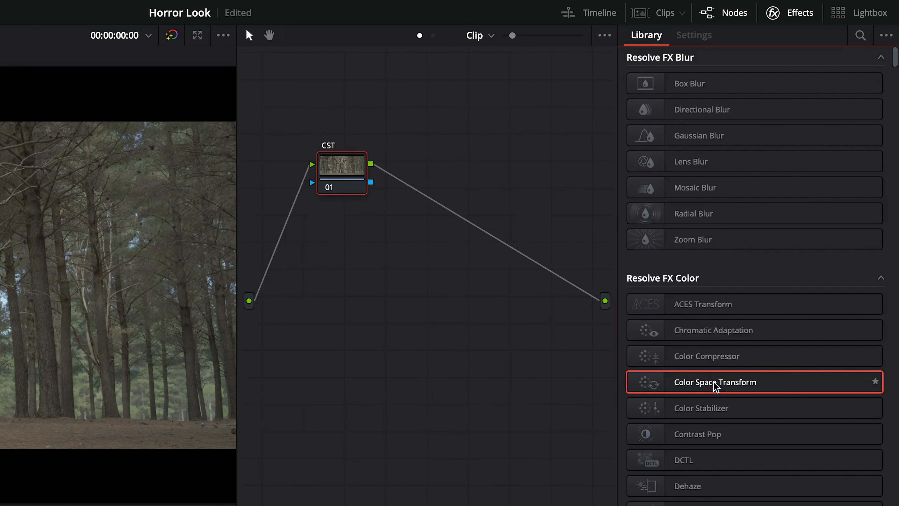
pyautogui.moveTo(715, 386); pyautogui.dragTo(348, 173)
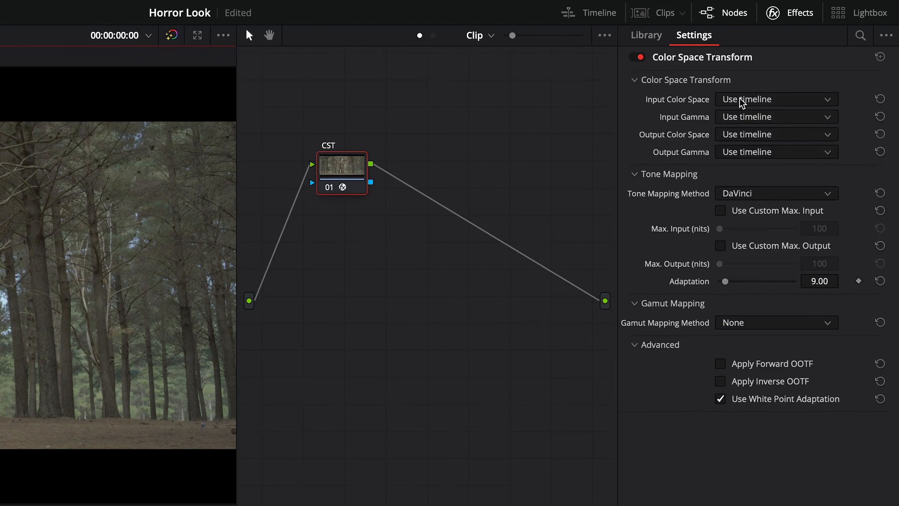
# Choose the footage's input color space and input gamma in the Color Space Transform settings
pyautogui.click(741, 104)
pyautogui.scroll(-5, 741, 100)
pyautogui.click(744, 237)
pyautogui.click(742, 117)
pyautogui.scroll(-5, 732, 171)
pyautogui.scroll(-5, 735, 184)
pyautogui.click(760, 257)
# Choose the output color space and output gamma in the Color Space Transform settings
pyautogui.click(775, 134)
pyautogui.scroll(-5, 750, 177)
pyautogui.click(759, 139)
pyautogui.click(761, 152)
pyautogui.scroll(-3, 761, 261)
pyautogui.click(775, 282)
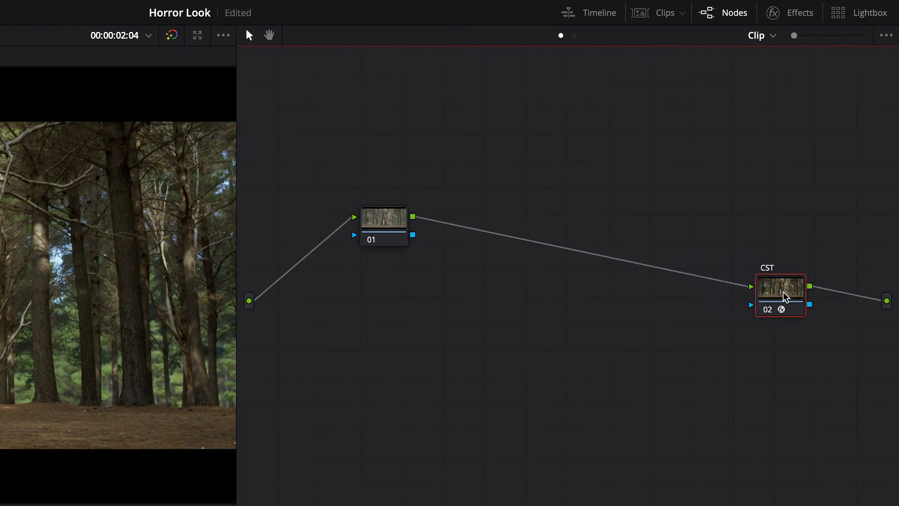
# Move the CST node closer to the output and shape an S-curve on the Exp node with lower shadows and raised highlights
pyautogui.moveTo(783, 297); pyautogui.dragTo(820, 305)
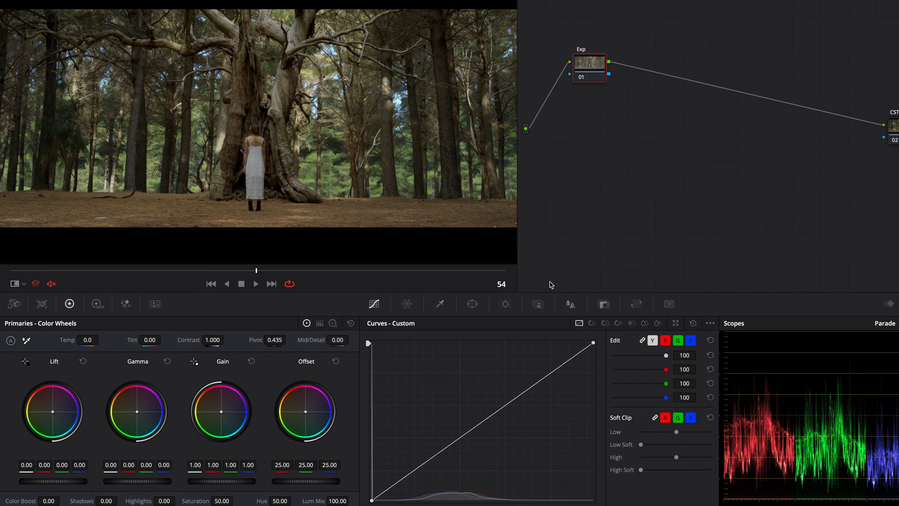
pyautogui.moveTo(418, 471); pyautogui.dragTo(426, 471)
pyautogui.click(498, 403)
pyautogui.moveTo(542, 381); pyautogui.dragTo(541, 366)
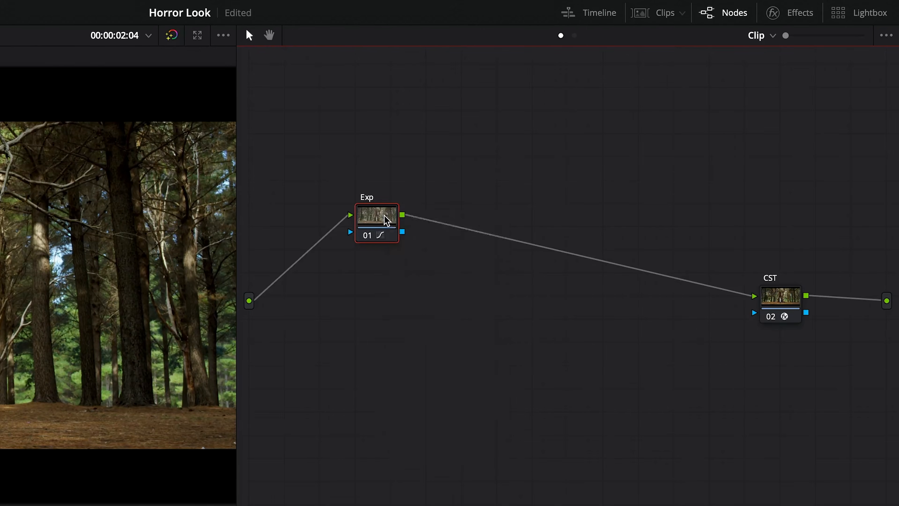
# Add a layer node labelled WB+ below the Exp node and tidy the node layout
pyautogui.rightClick(384, 220)
pyautogui.moveTo(407, 287)
pyautogui.click(542, 316)
pyautogui.write('WB+')
pyautogui.click(435, 250)
pyautogui.click(312, 318)
# On the WB+ node, set Temp to 370, Tint to 10 and Contrast to 0.876
pyautogui.moveTo(87, 340); pyautogui.dragTo(102, 339)
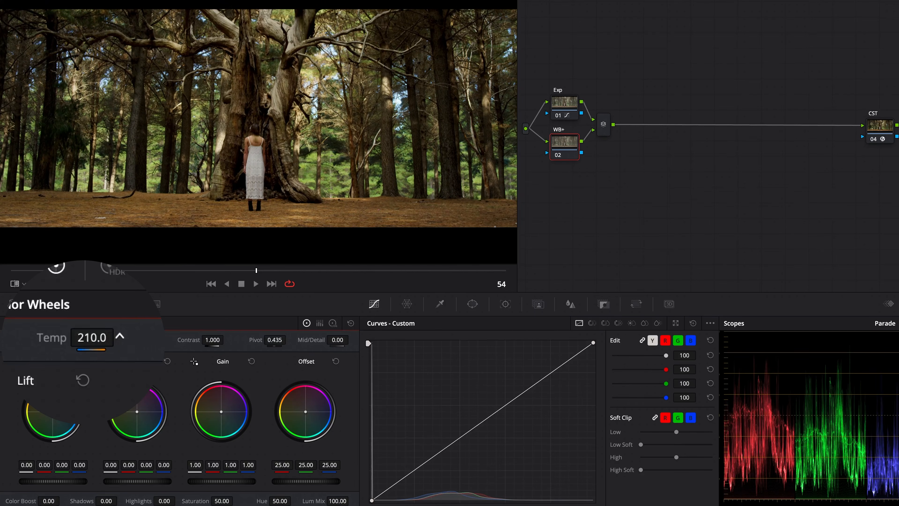
pyautogui.moveTo(150, 339); pyautogui.dragTo(151, 340)
pyautogui.moveTo(213, 339); pyautogui.dragTo(209, 340)
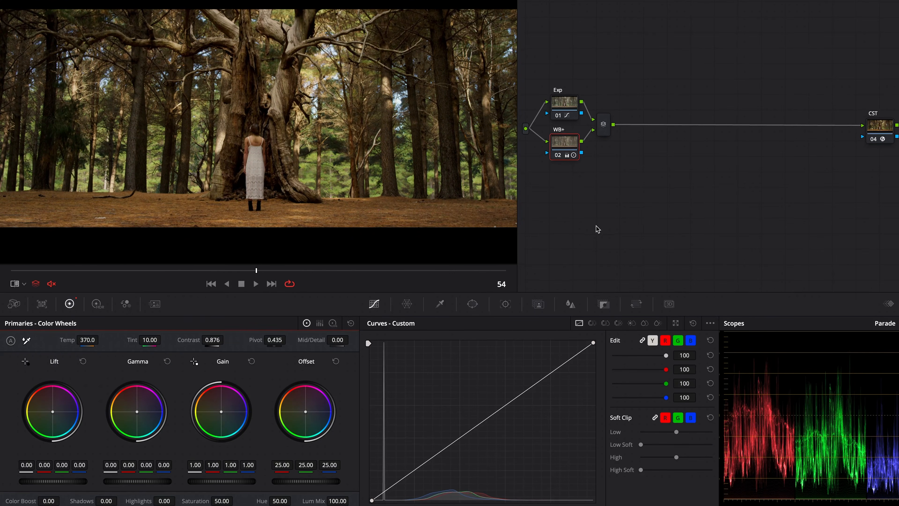
# Add a serial node after the layer mixer and stack two more layer nodes beneath it
pyautogui.click(604, 125)
pyautogui.hotkey('alt', 's')
pyautogui.rightClick(642, 83)
pyautogui.moveTo(684, 128)
pyautogui.click(539, 215)
pyautogui.rightClick(365, 161)
pyautogui.moveTo(476, 248)
pyautogui.click(550, 280)
# Arrange the three stacked nodes, Vivid-, Sat+ and Sat-, neatly before their layer mixer and select Vivid-
pyautogui.moveTo(345, 159); pyautogui.dragTo(345, 170)
pyautogui.moveTo(364, 241); pyautogui.dragTo(363, 243)
pyautogui.moveTo(433, 92); pyautogui.dragTo(428, 174)
pyautogui.click(358, 101)
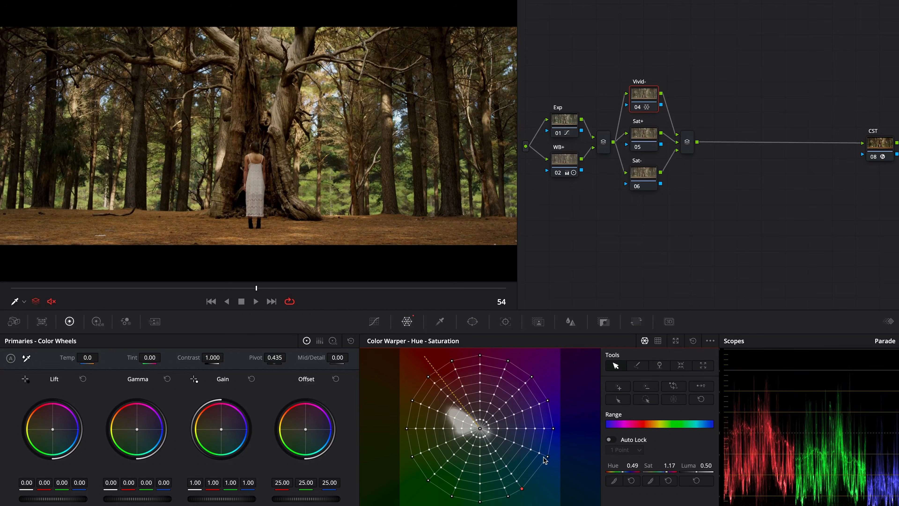
# Select outer hue points in the Vivid- node's Color Warper and tone down those colours
pyautogui.click(533, 480)
pyautogui.click(539, 462)
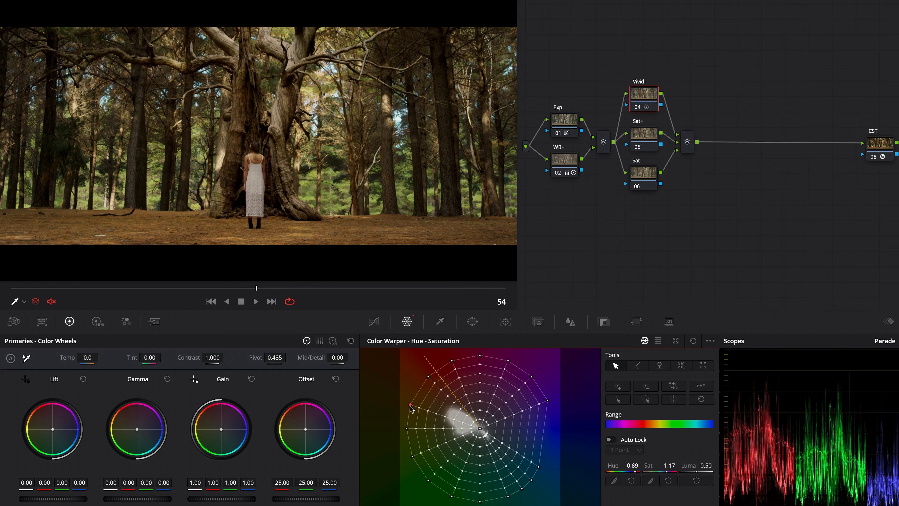
pyautogui.scroll(3, 464, 414)
pyautogui.moveTo(714, 470); pyautogui.dragTo(694, 469)
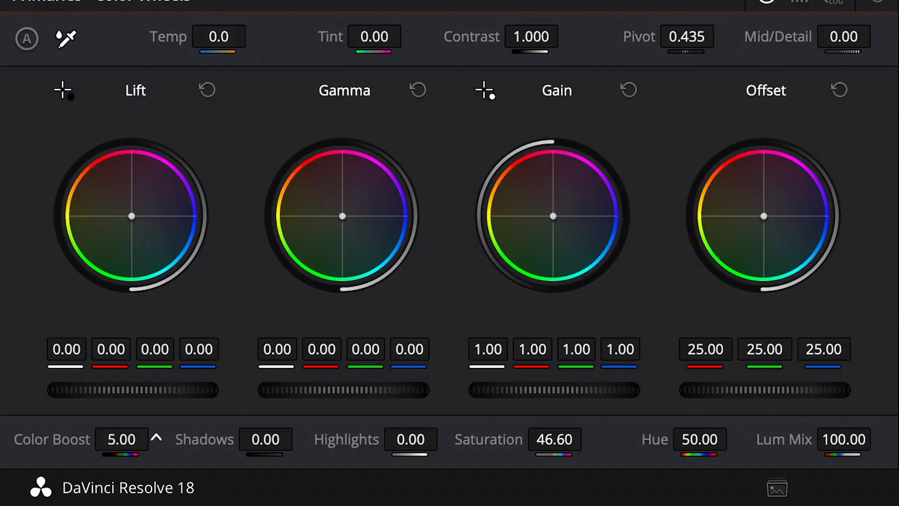
# On the Sat+ node, set Color Boost to 11.50 and Shadows to -9.00, and slightly lower Temp and Tint
pyautogui.moveTo(124, 442); pyautogui.dragTo(131, 447)
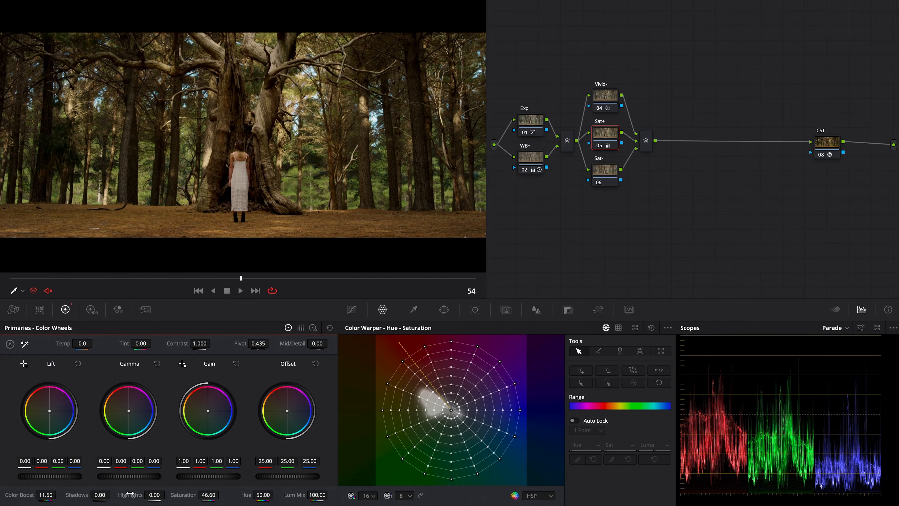
pyautogui.moveTo(82, 495); pyautogui.dragTo(74, 495)
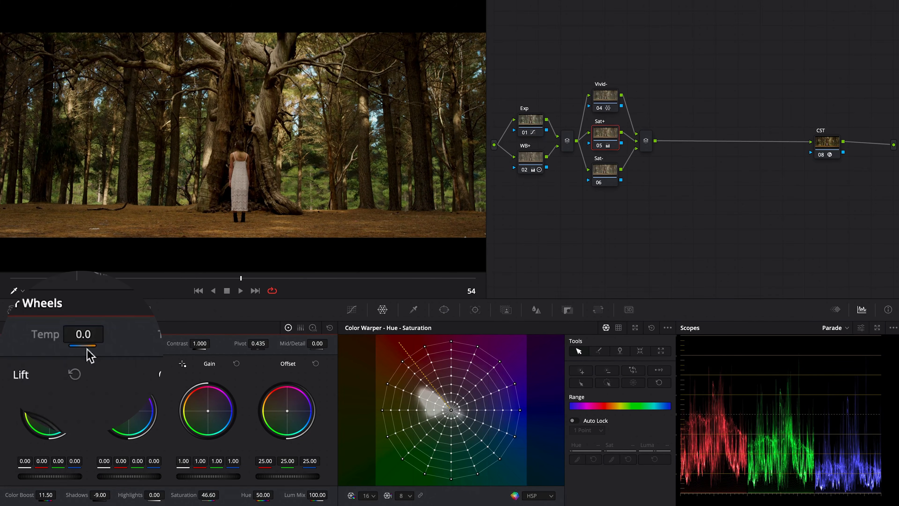
pyautogui.moveTo(82, 333)
pyautogui.mouseDown()
pyautogui.moveTo(106, 334)
pyautogui.moveTo(79, 334)
pyautogui.mouseUp()
pyautogui.moveTo(142, 339); pyautogui.dragTo(138, 339)
# On the Sat- node, reduce the saturation of the selected outer hue points in the Color Warper
pyautogui.scroll(-10, 168, 340)
pyautogui.scroll(1, 168, 339)
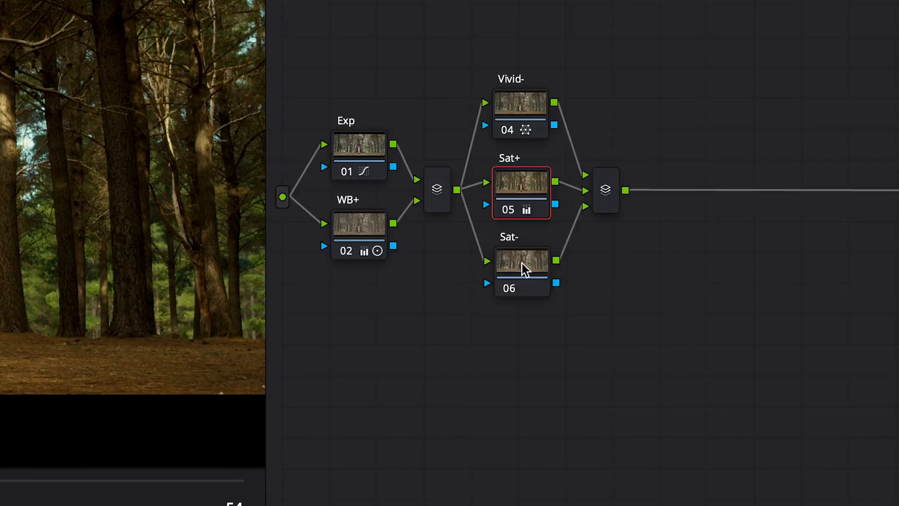
pyautogui.click(525, 270)
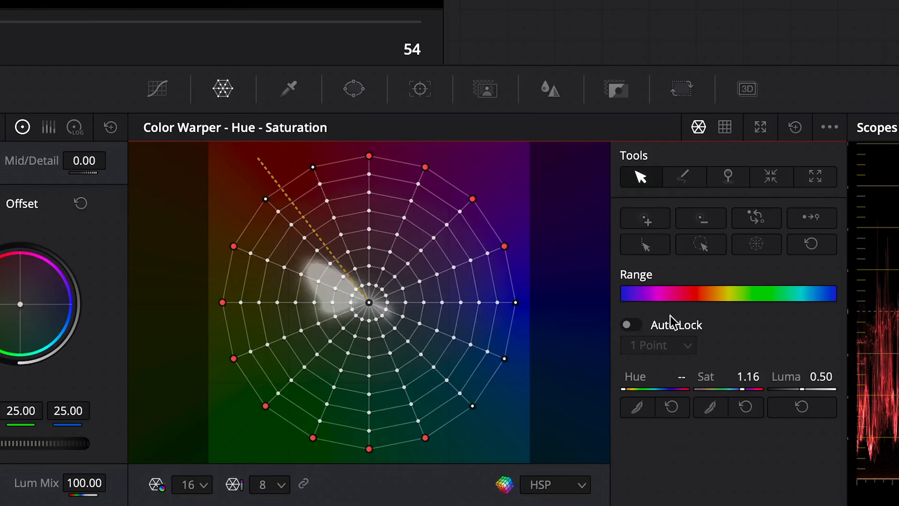
pyautogui.moveTo(737, 373); pyautogui.dragTo(718, 374)
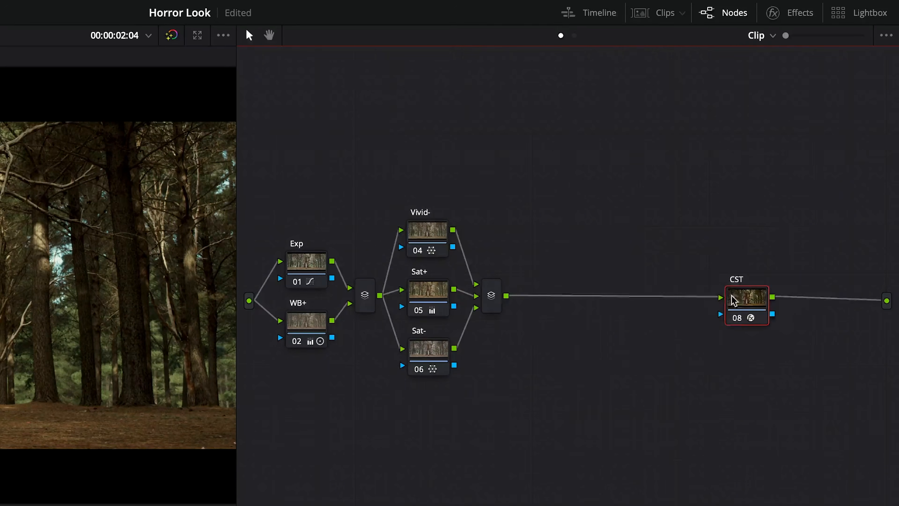
# Move the CST node back from the output and add a serial node labelled Texture after it
pyautogui.moveTo(749, 295); pyautogui.dragTo(657, 294)
pyautogui.hotkey('alt', 's')
pyautogui.write('Texture')
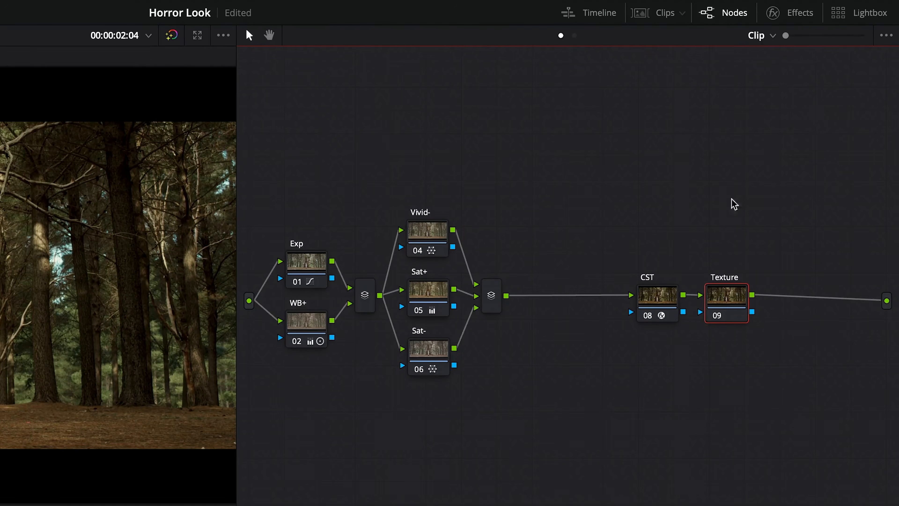
# Apply the Texture Pop effect to the Texture node with Strength about 0.386 and slightly raised Details
pyautogui.click(789, 13)
pyautogui.scroll(-15, 864, 329)
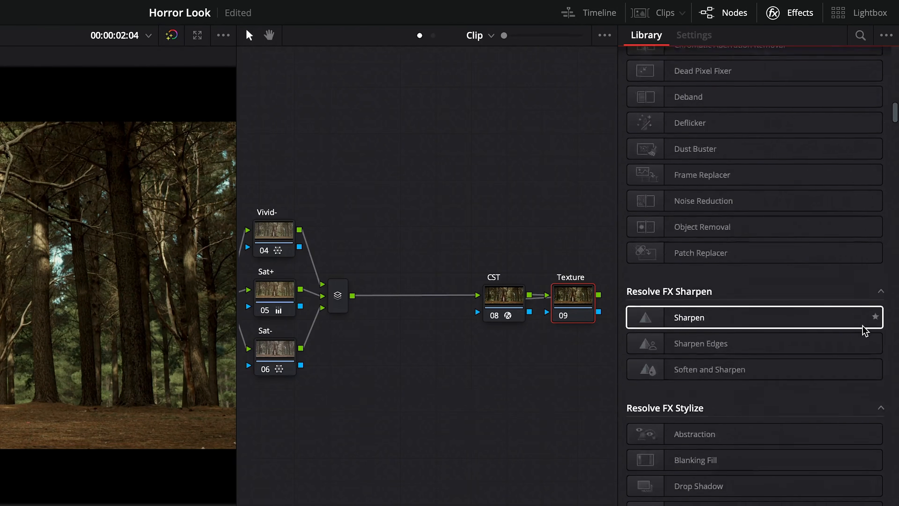
pyautogui.scroll(-6, 865, 330)
pyautogui.moveTo(814, 416); pyautogui.dragTo(577, 302)
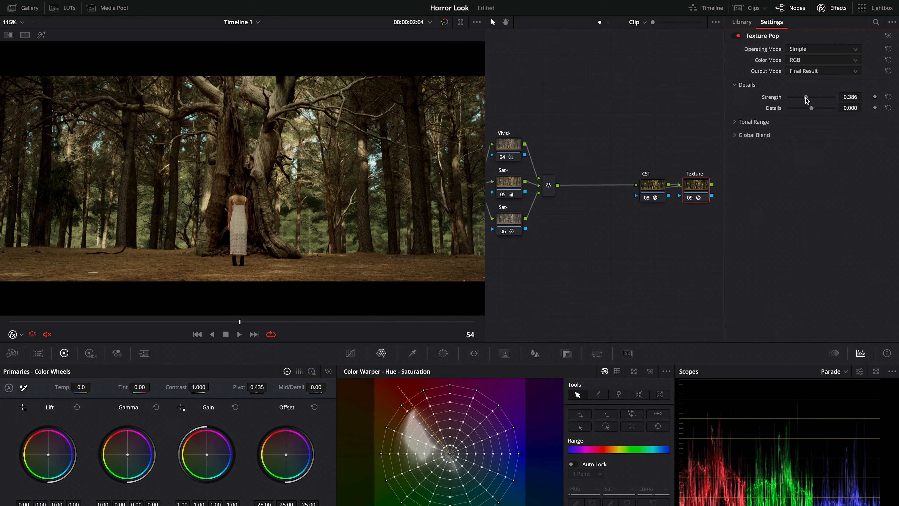
pyautogui.moveTo(813, 110); pyautogui.dragTo(815, 110)
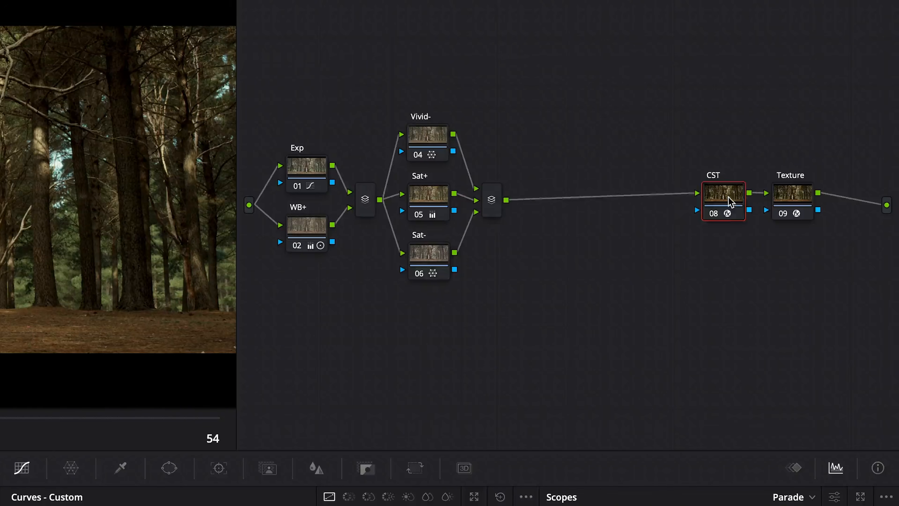
# Insert a serial node before CST, place it beside the second layer mixer and add a layer node beneath it
pyautogui.hotkey('shift', 's')
pyautogui.moveTo(731, 202); pyautogui.dragTo(562, 180)
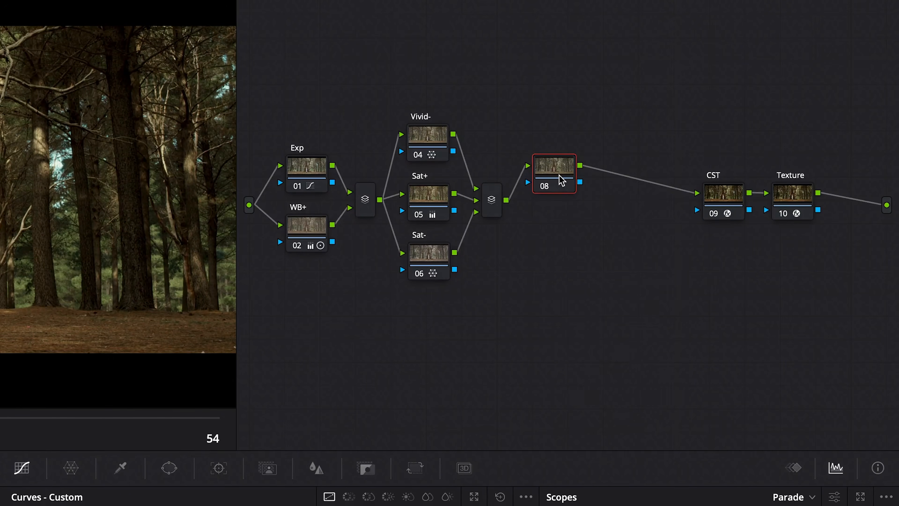
pyautogui.rightClick(561, 180)
pyautogui.moveTo(602, 249)
pyautogui.click(723, 276)
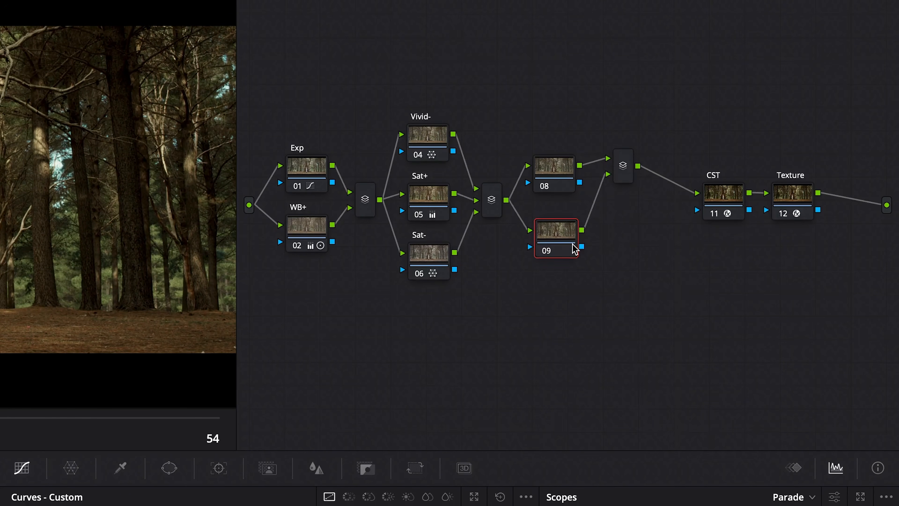
pyautogui.moveTo(622, 169); pyautogui.dragTo(612, 202)
# Label node 08 Vignette and node 09 Dark
pyautogui.click(554, 167)
pyautogui.write('Vignette')
pyautogui.click(550, 235)
pyautogui.write('Dark')
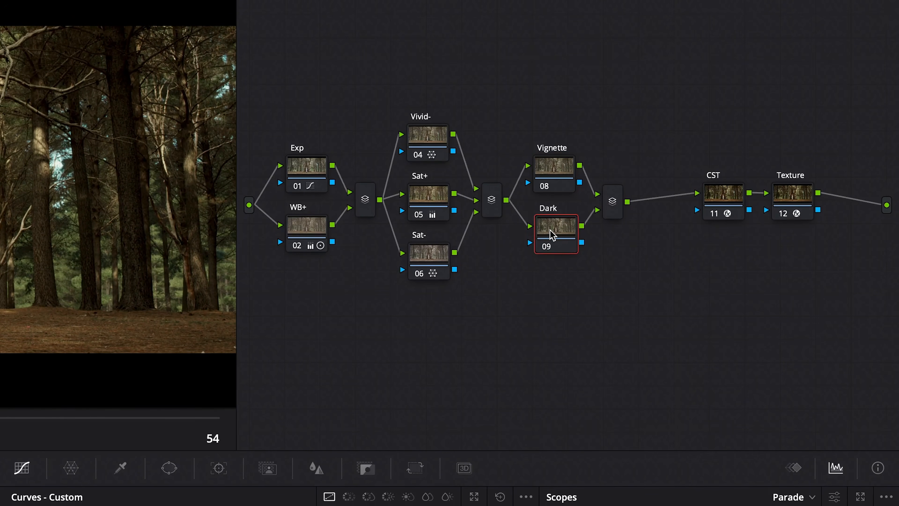
# Add a circular window to the Vignette node and enlarge it around the woman and the tree
pyautogui.click(554, 167)
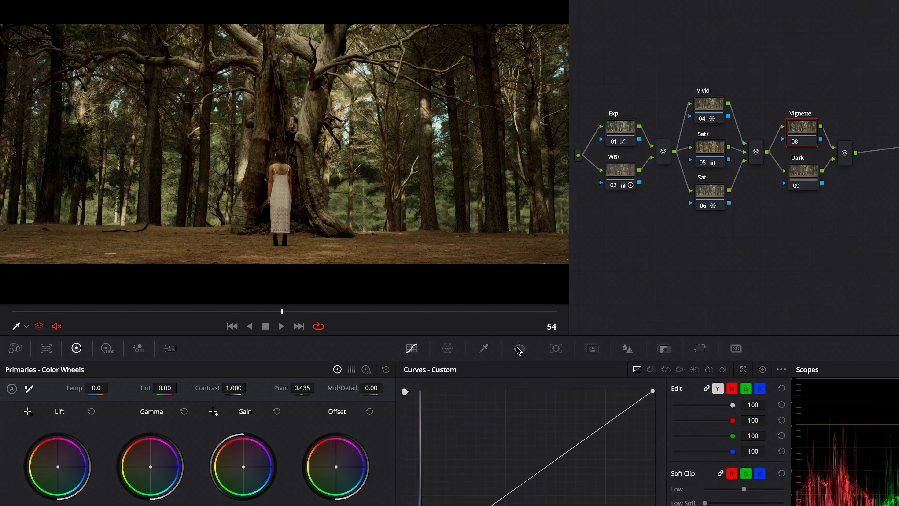
pyautogui.click(519, 349)
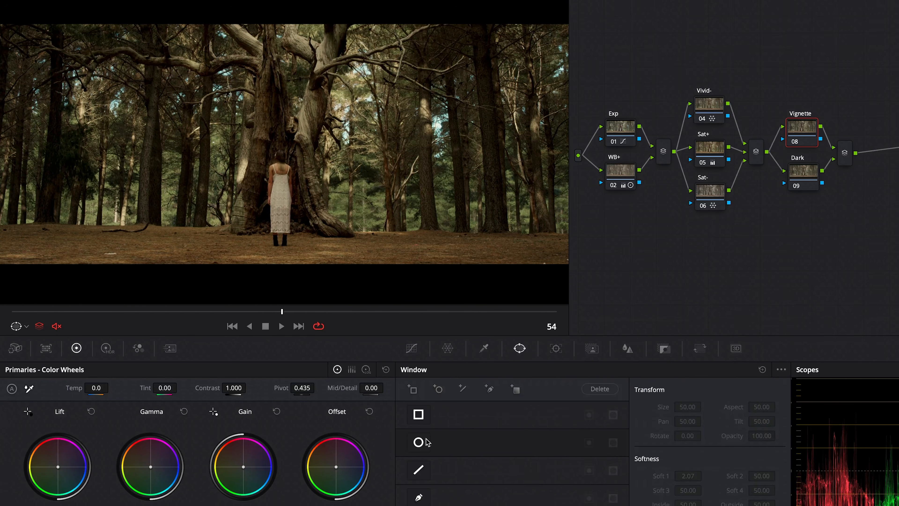
pyautogui.click(418, 442)
pyautogui.moveTo(286, 149); pyautogui.dragTo(287, 73)
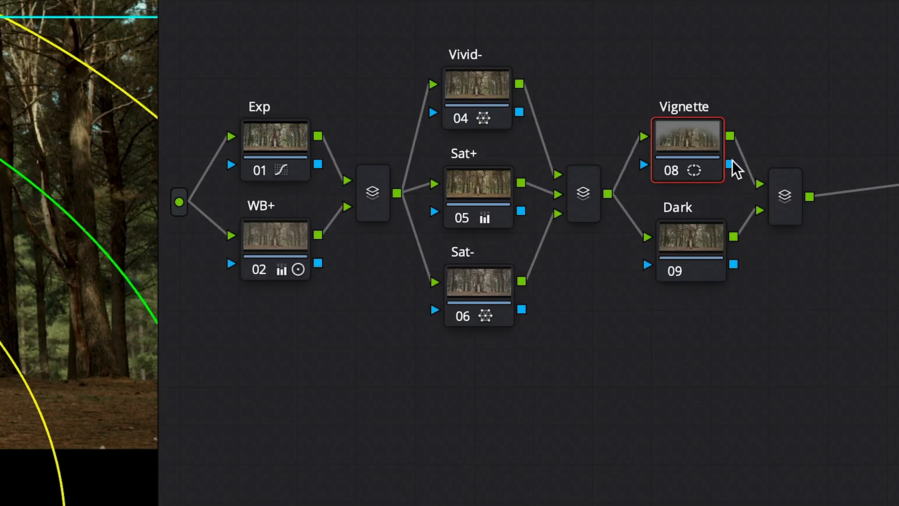
# Feed the Vignette node's key into the Dark node, invert the key input and pull the Dark node's custom curve down
pyautogui.moveTo(730, 163); pyautogui.dragTo(648, 265)
pyautogui.click(509, 80)
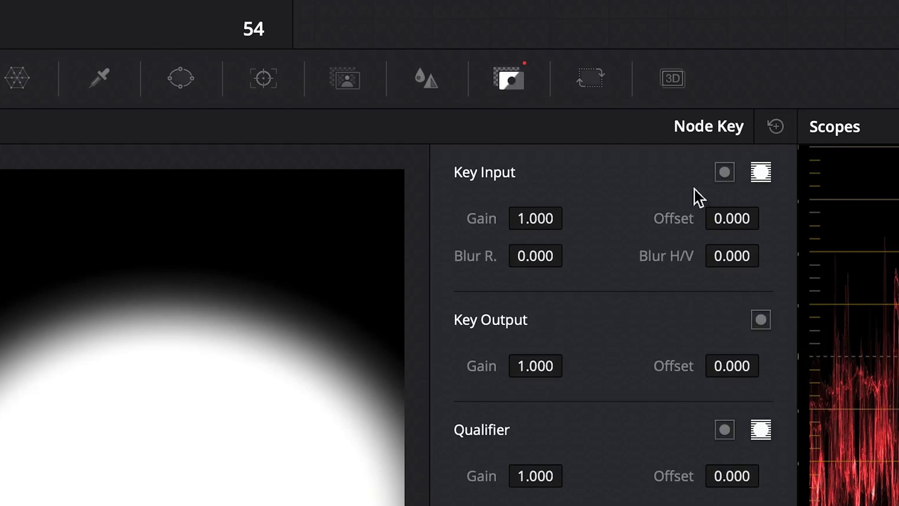
pyautogui.click(724, 174)
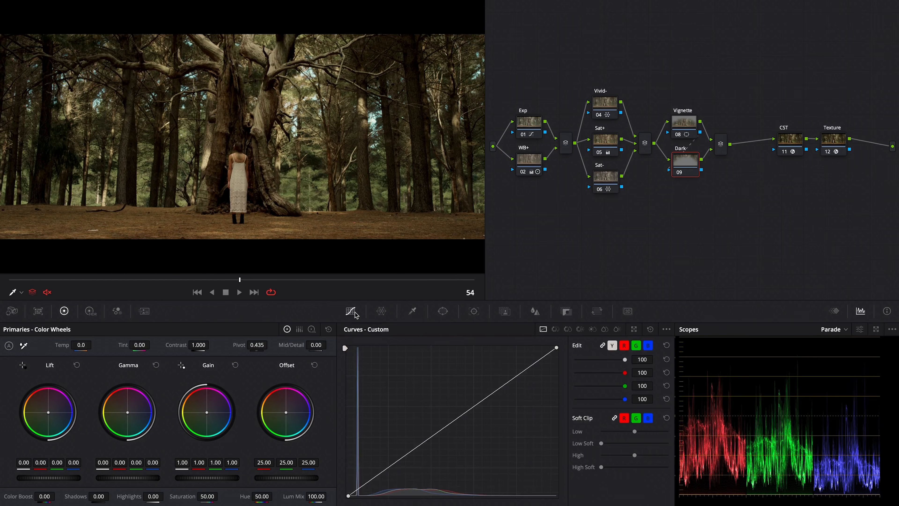
pyautogui.moveTo(424, 448); pyautogui.dragTo(431, 455)
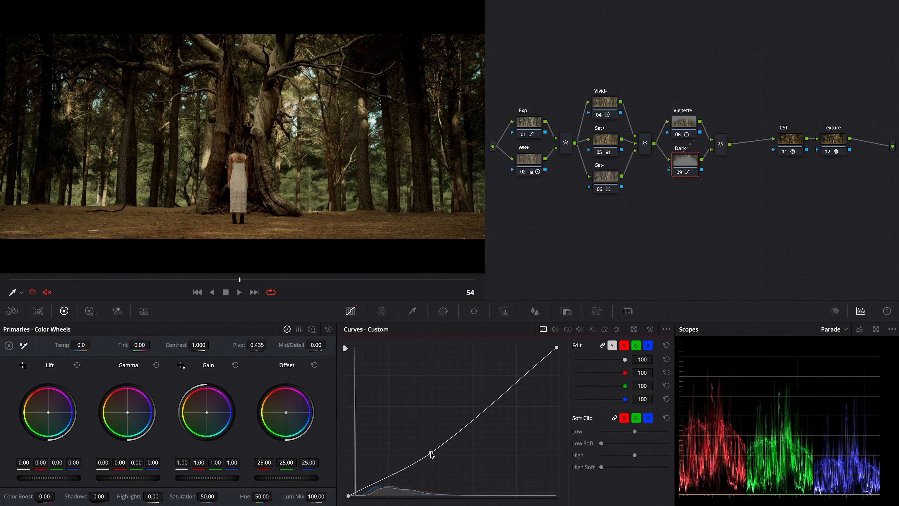
# Shift the Dark node's colour balance toward a warm red with the primaries colour wheels
pyautogui.moveTo(288, 430); pyautogui.dragTo(288, 426)
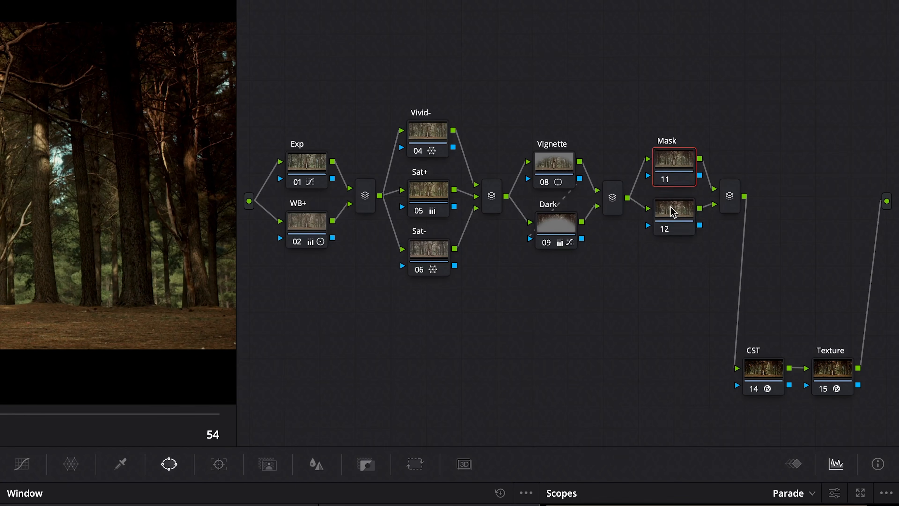
# Label node 12 Exp+ and add a circular window to the Mask node, reshaped into a narrow ellipse around the woman
pyautogui.click(673, 213)
pyautogui.write('Exp+')
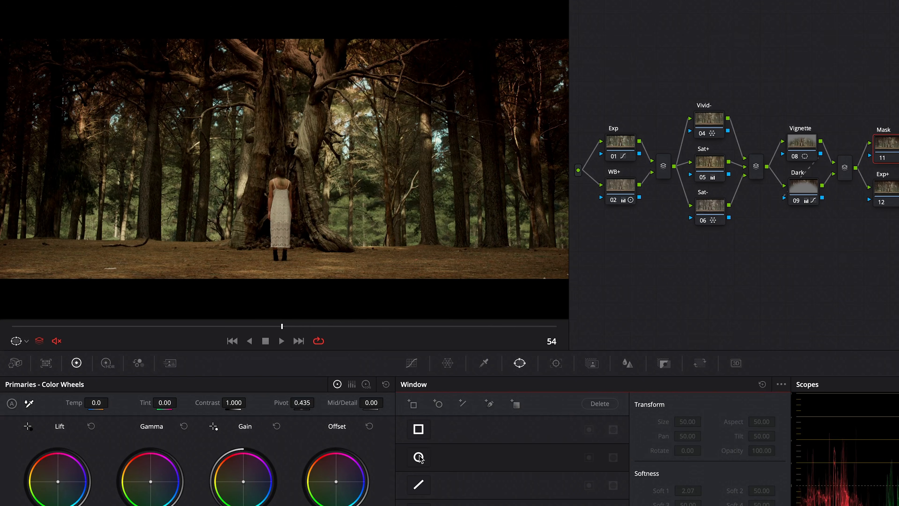
pyautogui.click(419, 457)
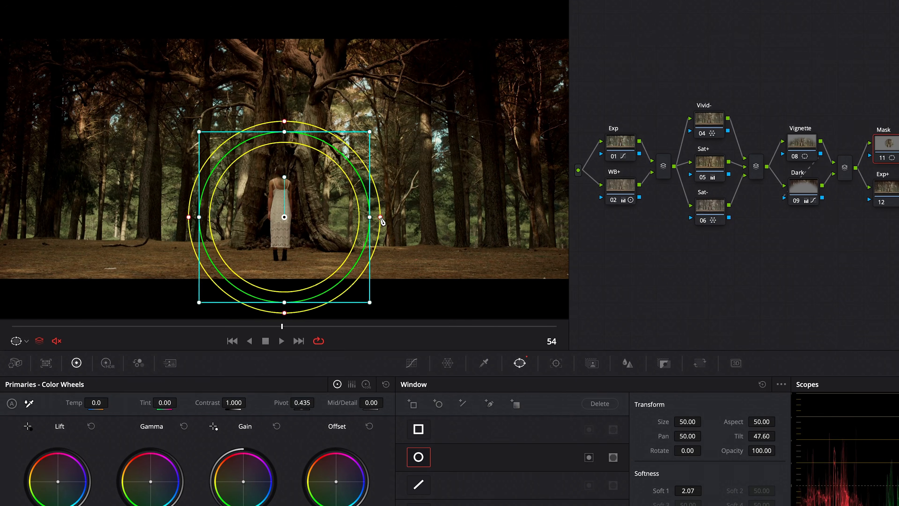
pyautogui.moveTo(282, 163); pyautogui.dragTo(282, 154)
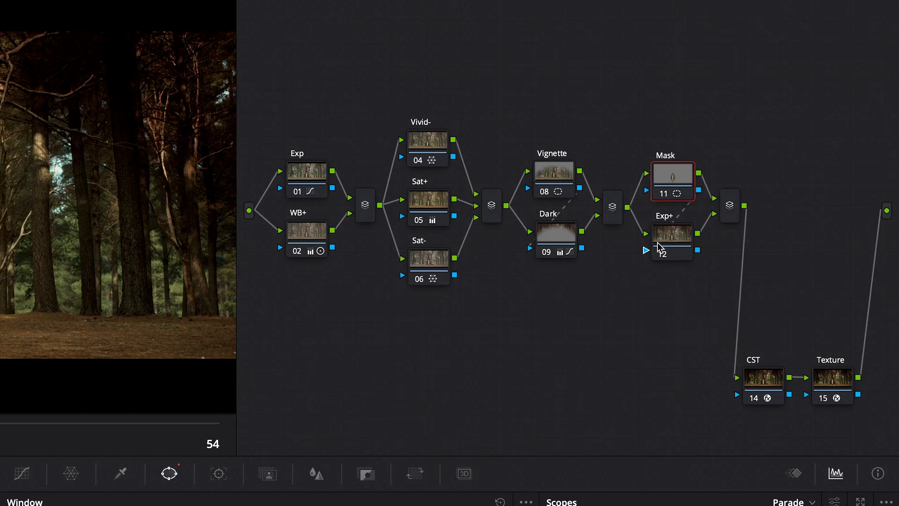
# Raise the midpoint of the Exp+ node's custom curve slightly to brighten the masked woman
pyautogui.click(22, 473)
pyautogui.click(460, 410)
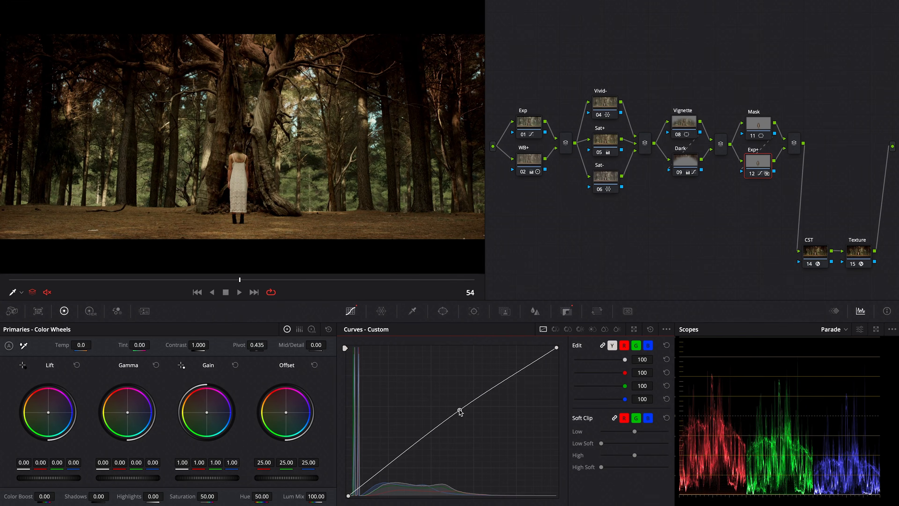
# Track the Mask node's window in both directions using pan, tilt and zoom, with rotate and 3D off
pyautogui.click(758, 124)
pyautogui.click(474, 310)
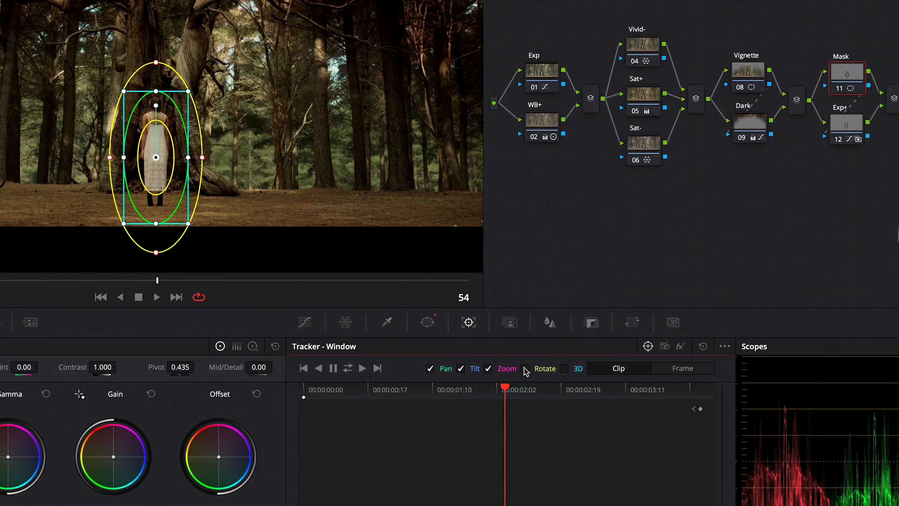
pyautogui.click(348, 369)
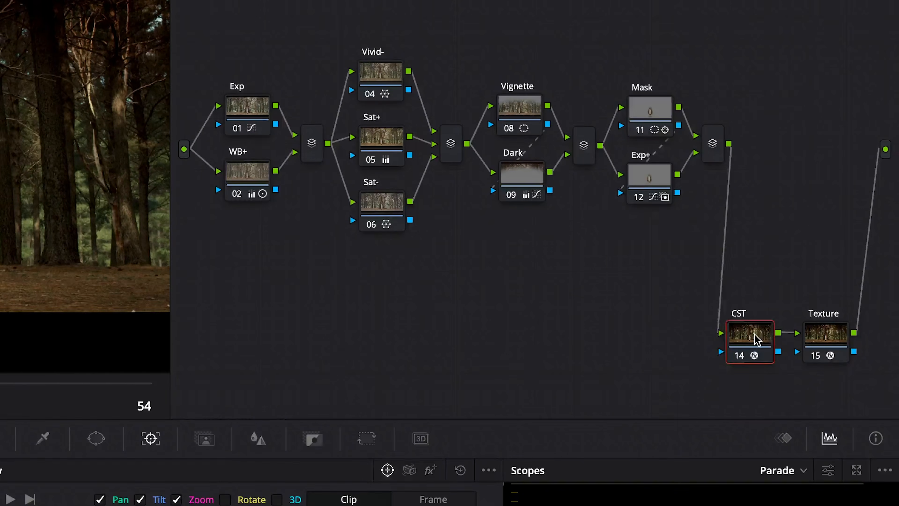
# Insert a serial node labelled RGB Mix before CST and raise red in its Red Output to 1.01 and green in its Green Output
pyautogui.hotkey('shift', 's')
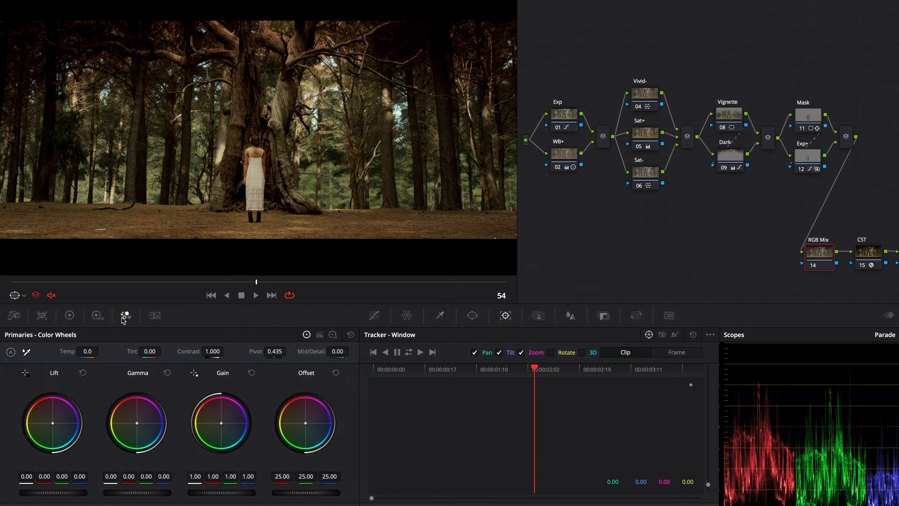
pyautogui.click(126, 315)
pyautogui.moveTo(34, 341); pyautogui.dragTo(34, 337)
pyautogui.moveTo(179, 342); pyautogui.dragTo(178, 339)
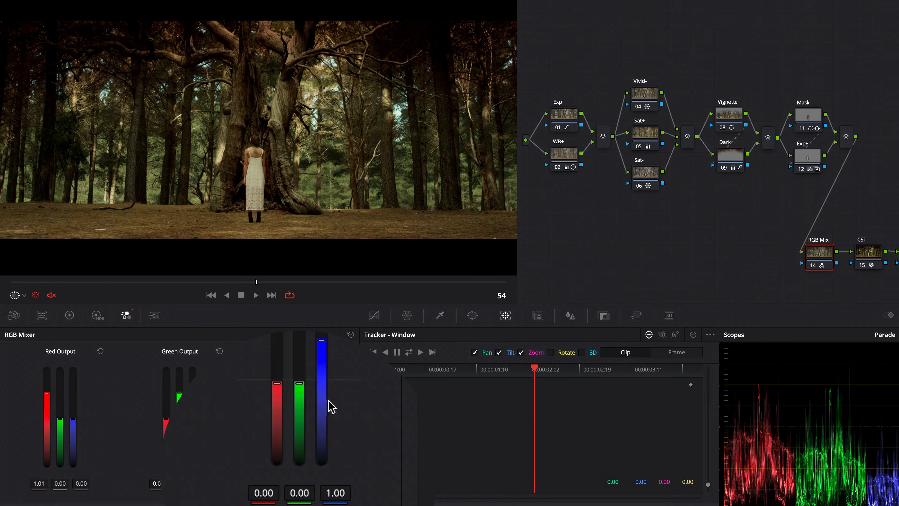
# Reposition the RGB Mix and CST nodes and insert a serial node between CST and Texture for a LUT
pyautogui.moveTo(716, 271); pyautogui.dragTo(741, 251)
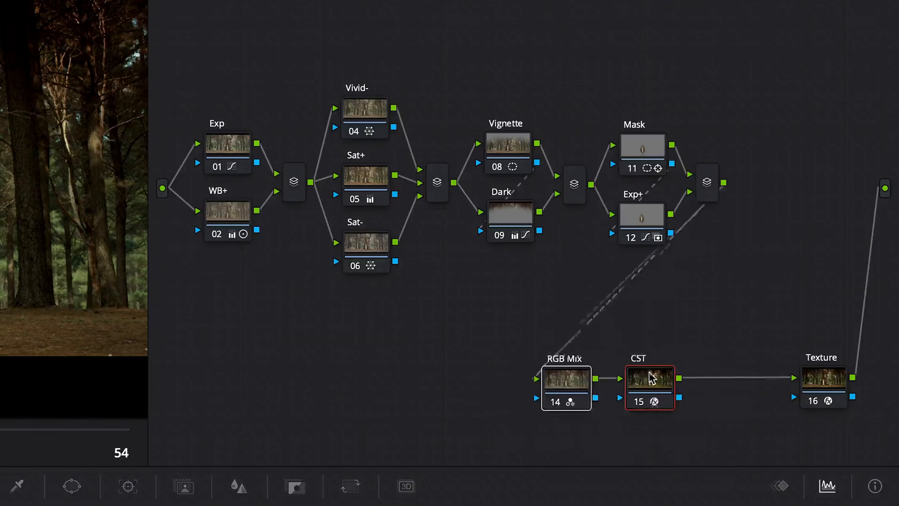
pyautogui.click(529, 378)
pyautogui.hotkey('alt', 's')
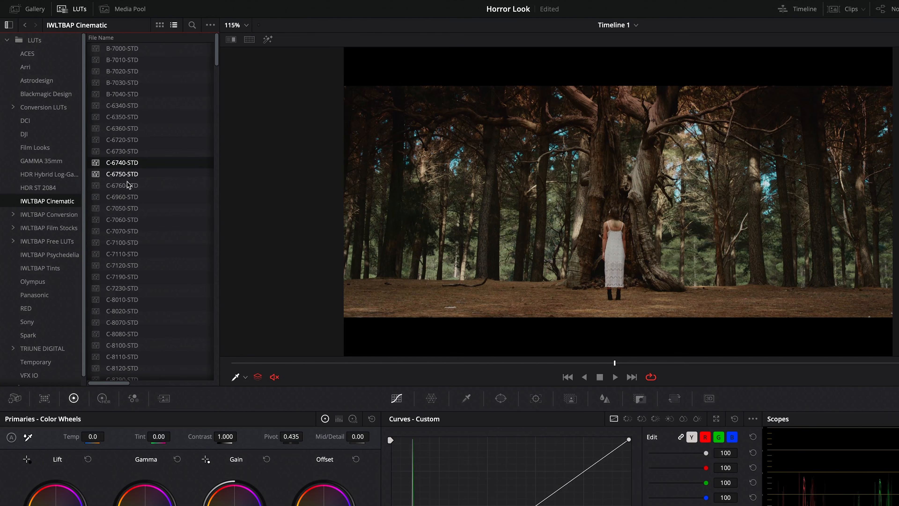
# Preview the IWLTBAP Cinematic LUTs on several frames of the clip and apply F-6630-STD to the new node
pyautogui.click(408, 365)
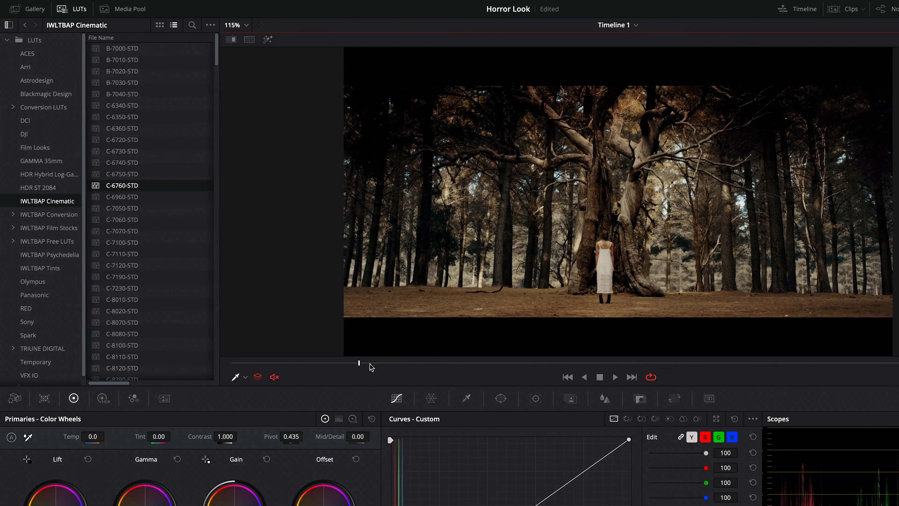
pyautogui.scroll(-4, 117, 236)
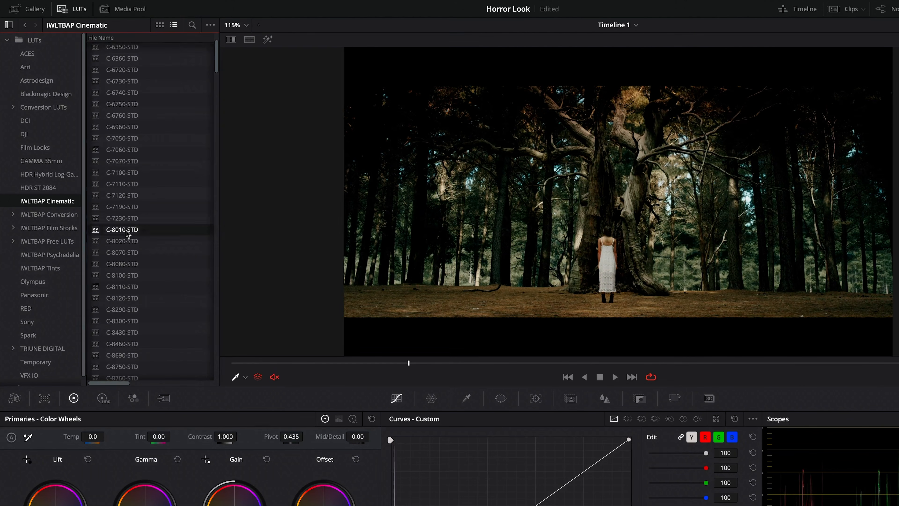
pyautogui.scroll(-8, 129, 238)
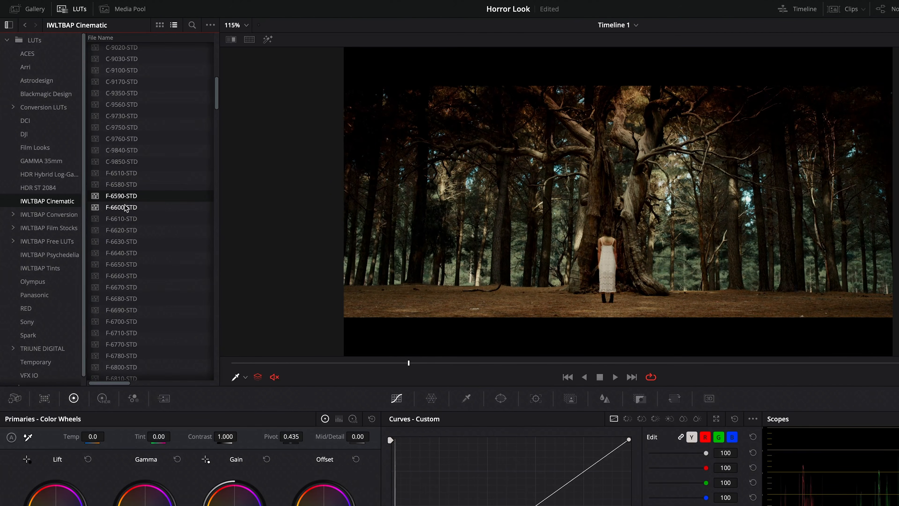
pyautogui.moveTo(436, 368); pyautogui.dragTo(723, 363)
# Reduce the LUT node's strength by setting its key output gain to 0.5
pyautogui.click(640, 399)
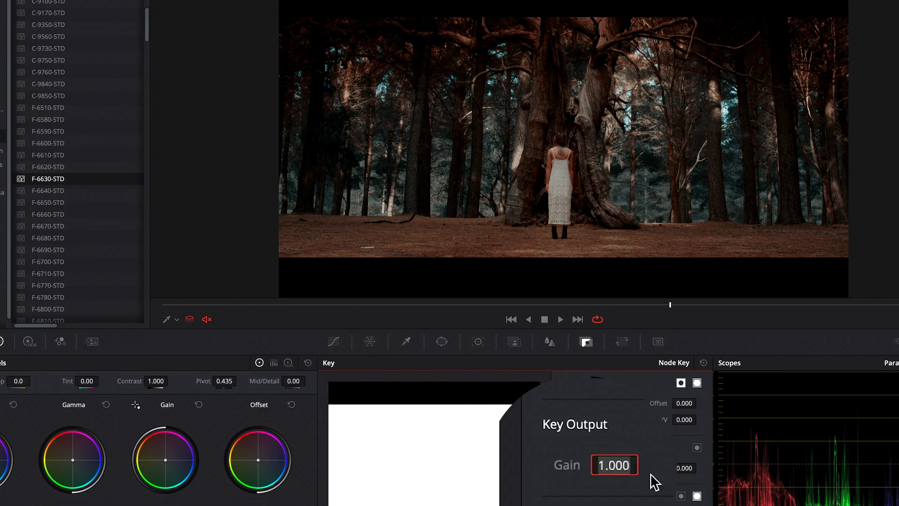
pyautogui.write('.5')
pyautogui.press('Return')
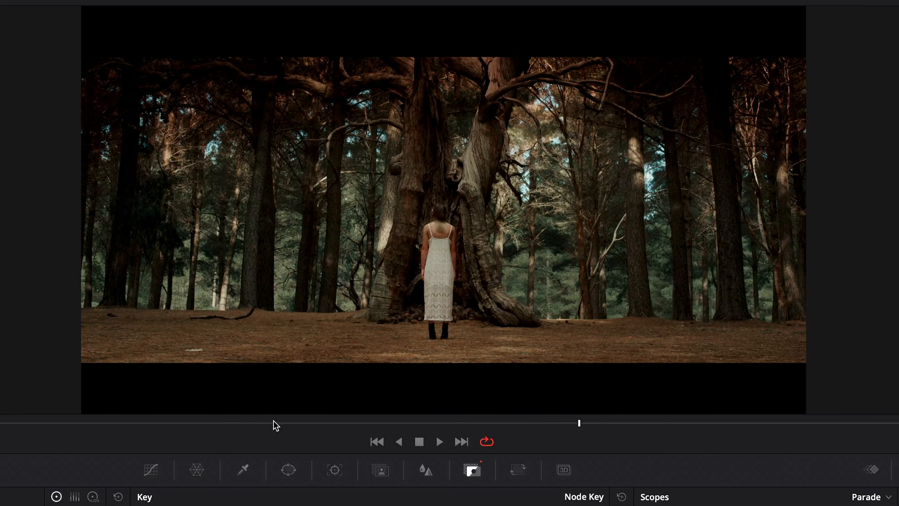